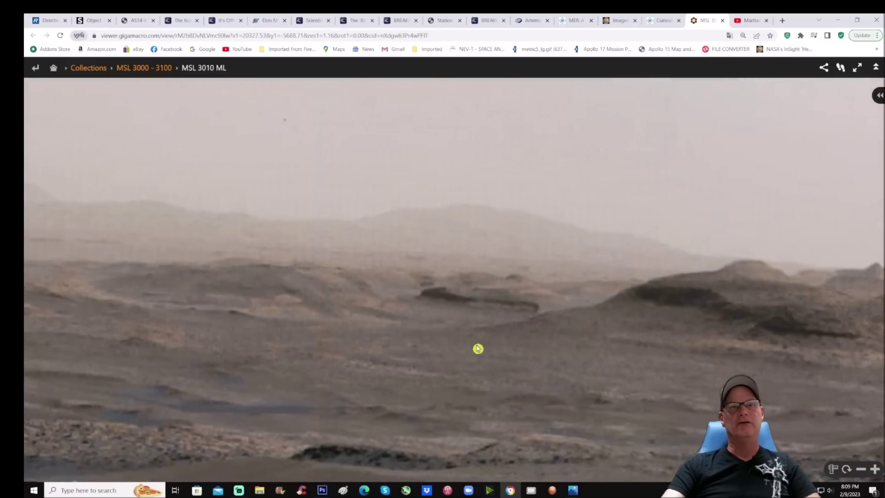
- Examine the distant ridges, mounds and hill in the MSL 3010 ML panorama, moving toward the terrain left of the starting view
{"action": "scroll", "coordinate": [500, 330], "scroll_direction": "up", "scroll_amount": 2}
{"action": "left_click_drag", "start_coordinate": [383, 333], "coordinate": [438, 340]}
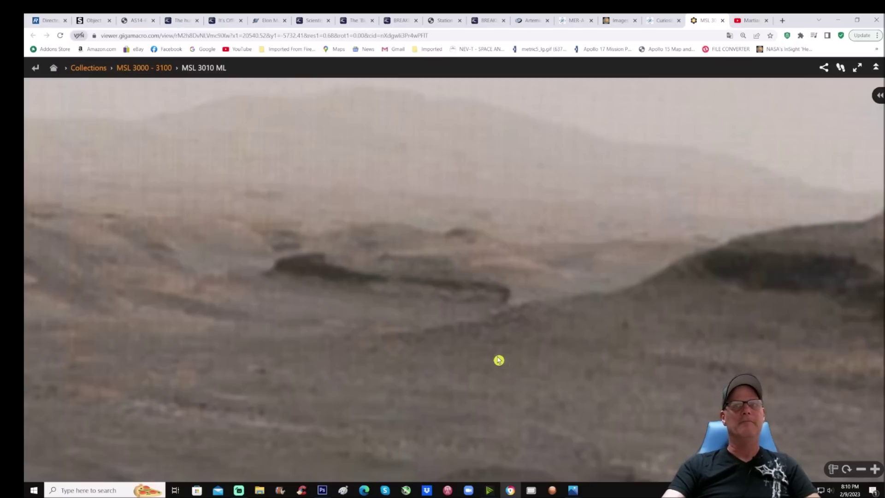
{"action": "scroll", "coordinate": [480, 353], "scroll_direction": "down", "scroll_amount": 3}
{"action": "key", "text": "Left"}
{"action": "key", "text": "Left"}
{"action": "key", "text": "Left"}
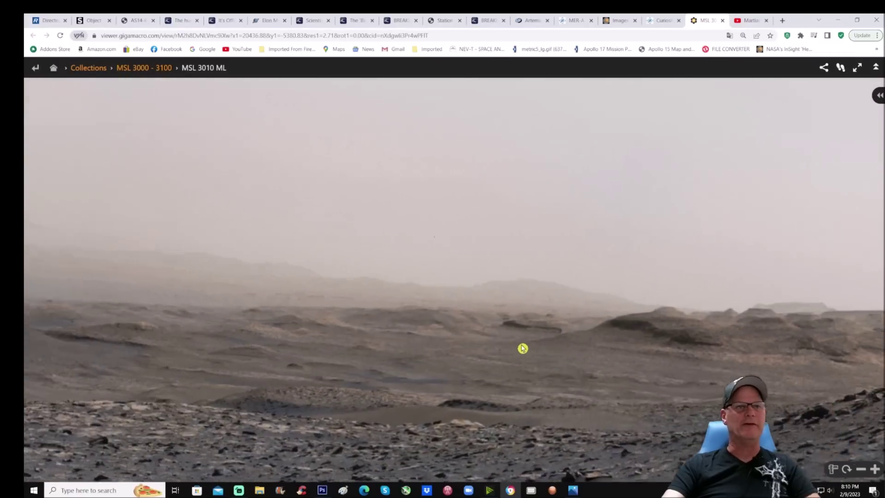
{"action": "left_click_drag", "start_coordinate": [375, 320], "coordinate": [456, 300]}
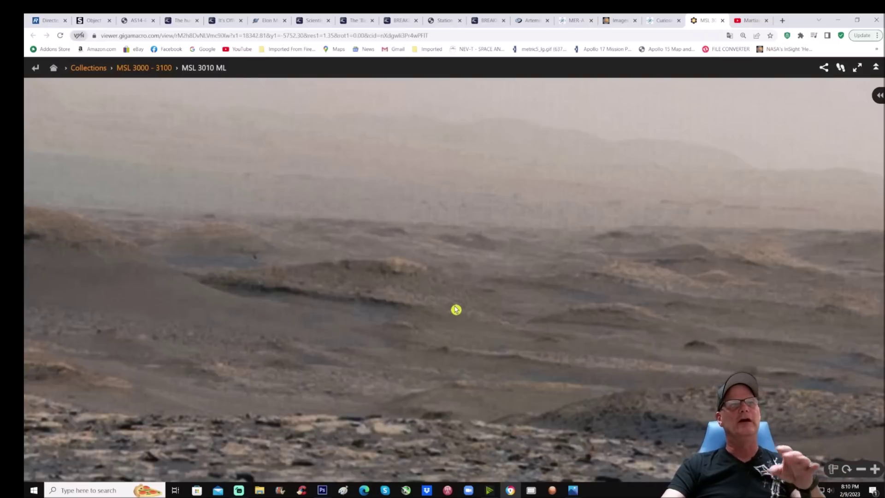
{"action": "scroll", "coordinate": [455, 309], "scroll_direction": "down", "scroll_amount": 3}
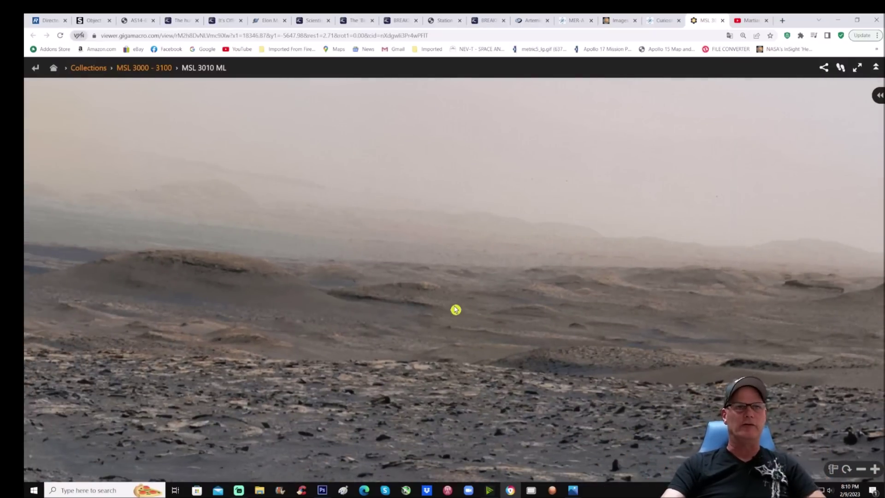
- Switch to Photoshop and circle the low mounds in front of the large hill in MSL 3000 3100.png in green with the Brush tool
{"action": "key", "text": "alt+Tab"}
{"action": "scroll", "coordinate": [446, 259], "scroll_direction": "up", "scroll_amount": 3}
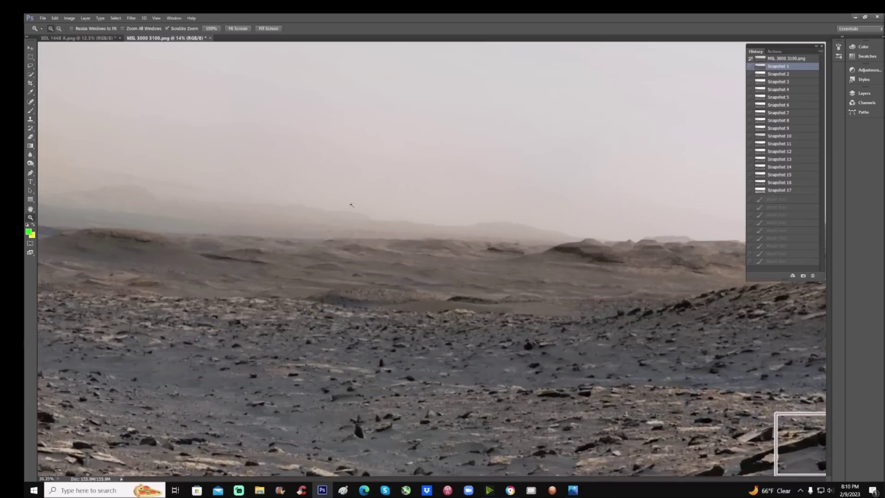
{"action": "scroll", "coordinate": [365, 343], "scroll_direction": "up", "scroll_amount": 5}
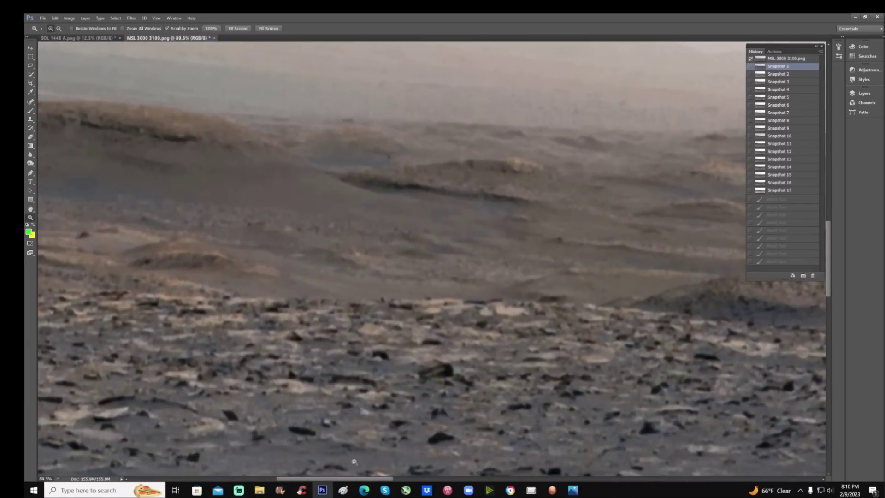
{"action": "left_click_drag", "start_coordinate": [362, 480], "coordinate": [334, 479]}
{"action": "scroll", "coordinate": [408, 337], "scroll_direction": "up", "scroll_amount": 1}
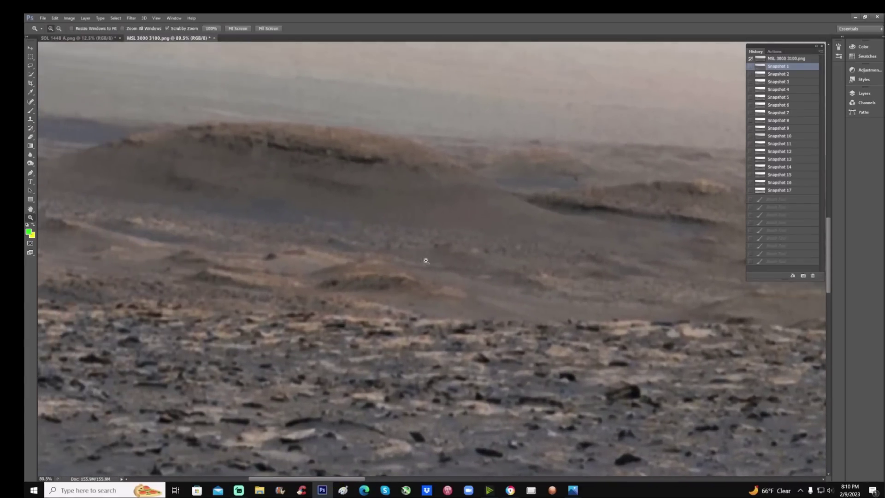
{"action": "left_click", "coordinate": [31, 117]}
{"action": "mouse_move", "coordinate": [335, 225]}
{"action": "left_mouse_down"}
{"action": "mouse_move", "coordinate": [248, 215]}
{"action": "mouse_move", "coordinate": [153, 240]}
{"action": "mouse_move", "coordinate": [255, 340]}
{"action": "mouse_move", "coordinate": [544, 326]}
{"action": "mouse_move", "coordinate": [445, 229]}
{"action": "mouse_move", "coordinate": [325, 223]}
{"action": "left_mouse_up"}
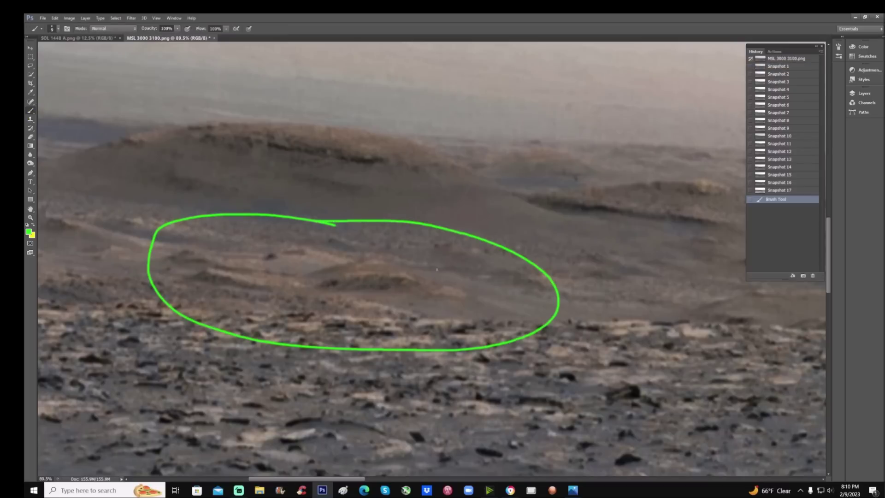
- Restore Snapshot 1 to remove the green circle, and step through Snapshots 2 and 3 to Snapshot 4
{"action": "key", "text": "ctrl+minus"}
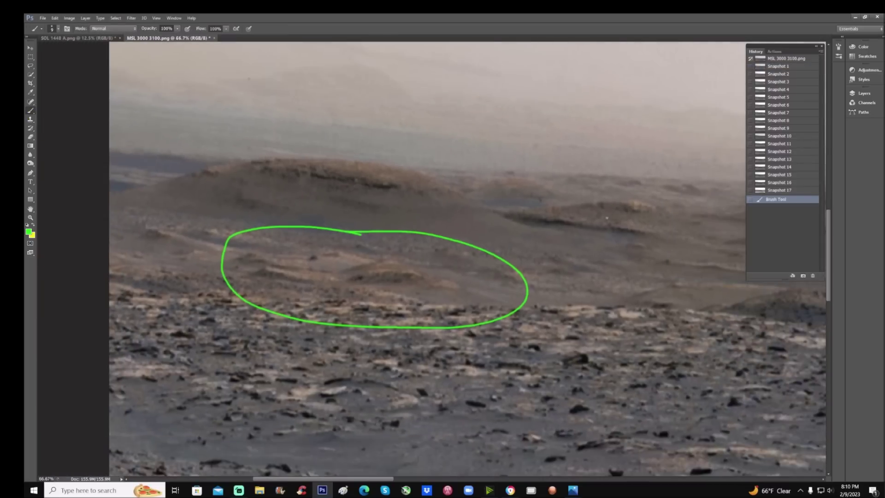
{"action": "left_click", "coordinate": [784, 66]}
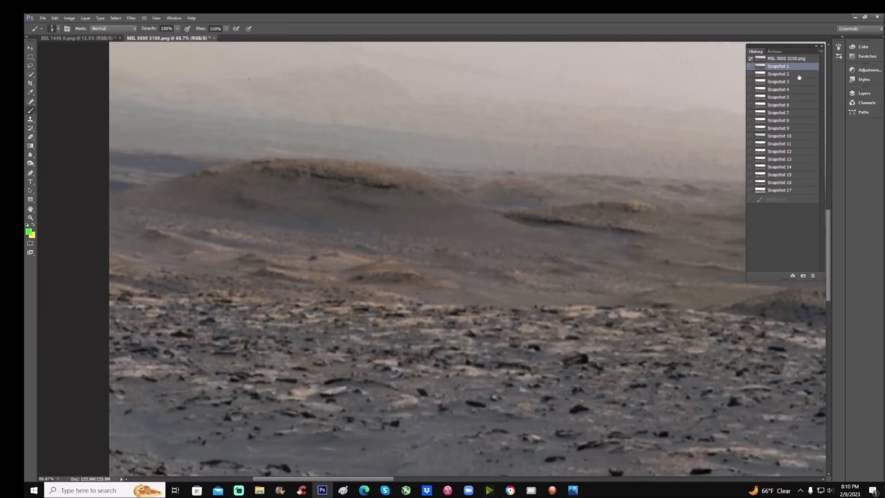
{"action": "left_click", "coordinate": [795, 75]}
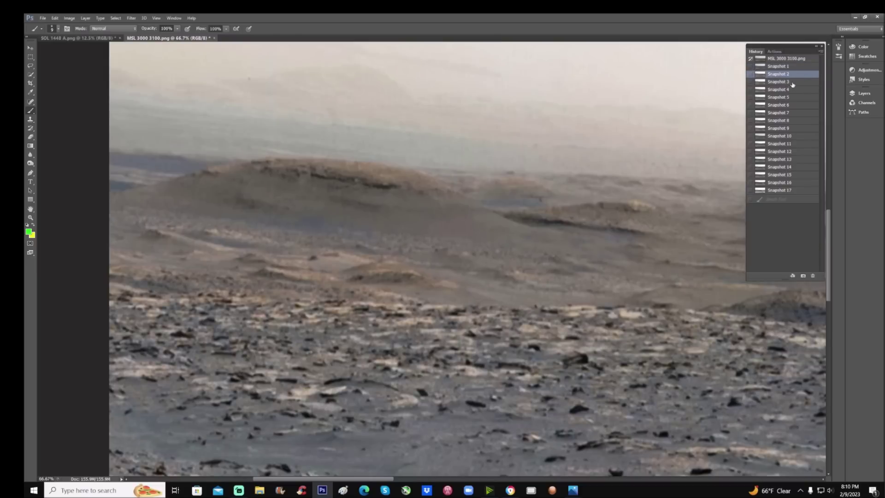
{"action": "left_click", "coordinate": [792, 83]}
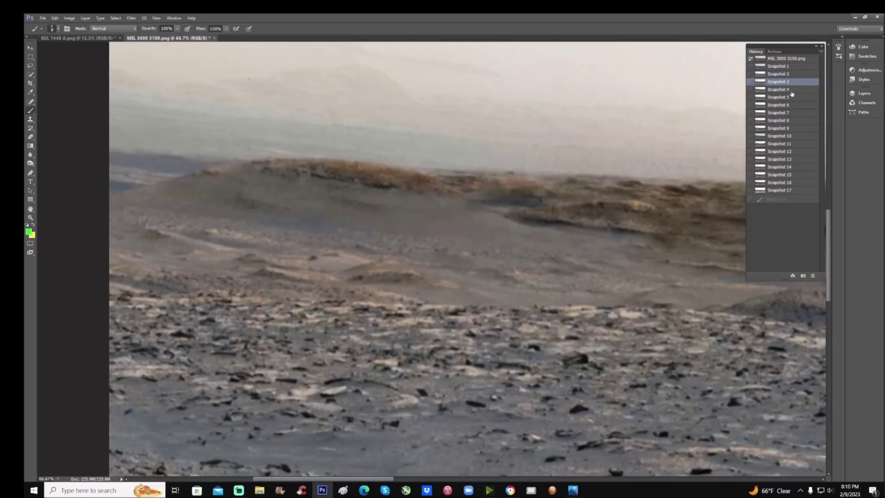
{"action": "left_click", "coordinate": [792, 91]}
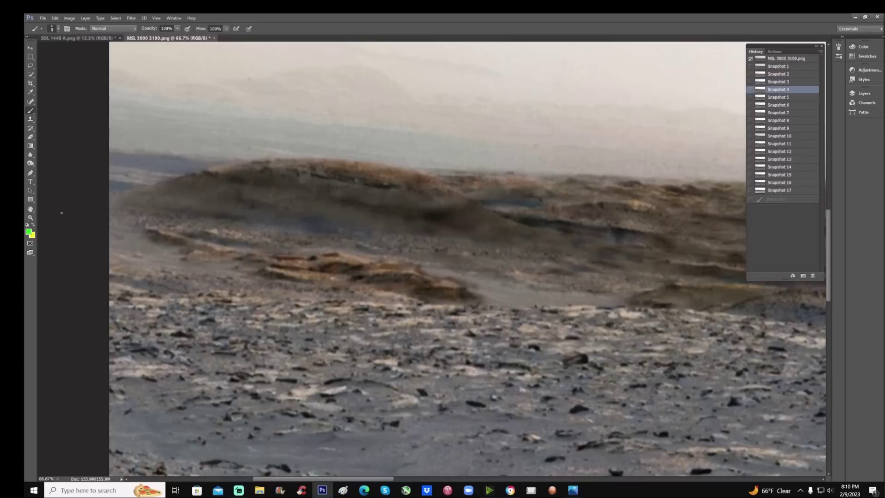
- Trace the stepped edges and rounded tip of the right half of the orange-brown mounds with green brush strokes
{"action": "left_click", "coordinate": [31, 217]}
{"action": "left_click_drag", "start_coordinate": [229, 209], "coordinate": [279, 221]}
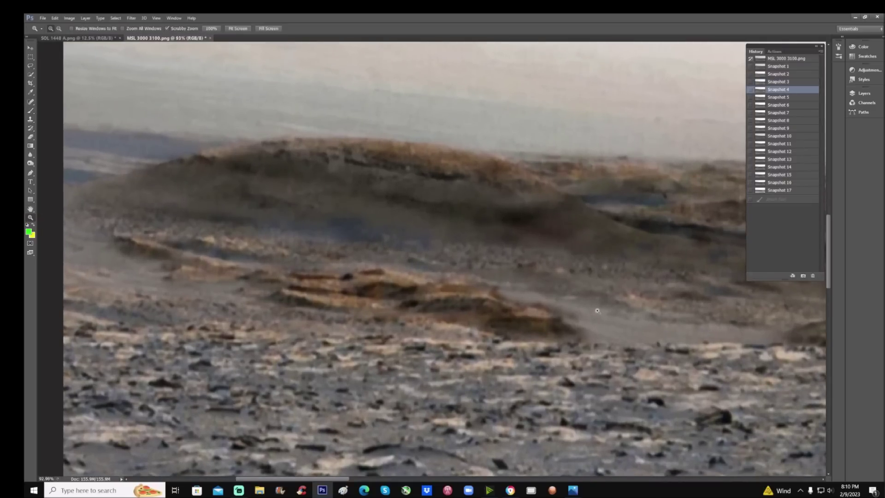
{"action": "left_click", "coordinate": [30, 111]}
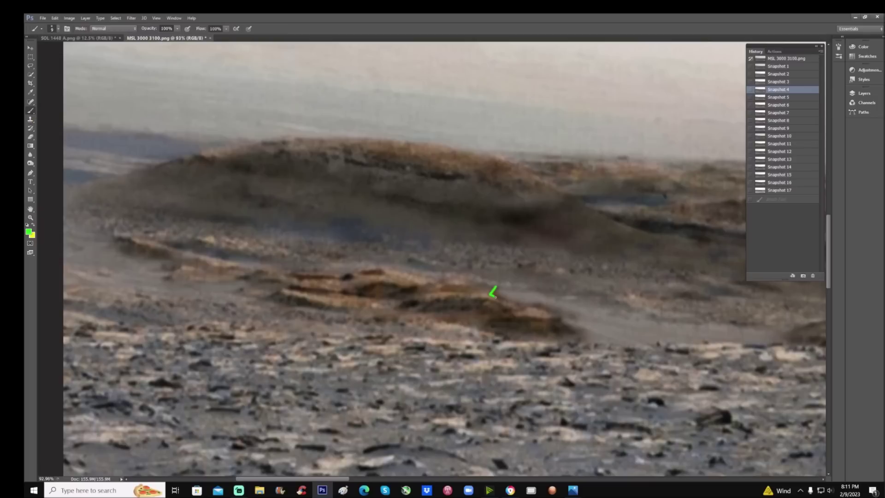
{"action": "left_click_drag", "start_coordinate": [519, 305], "coordinate": [522, 303]}
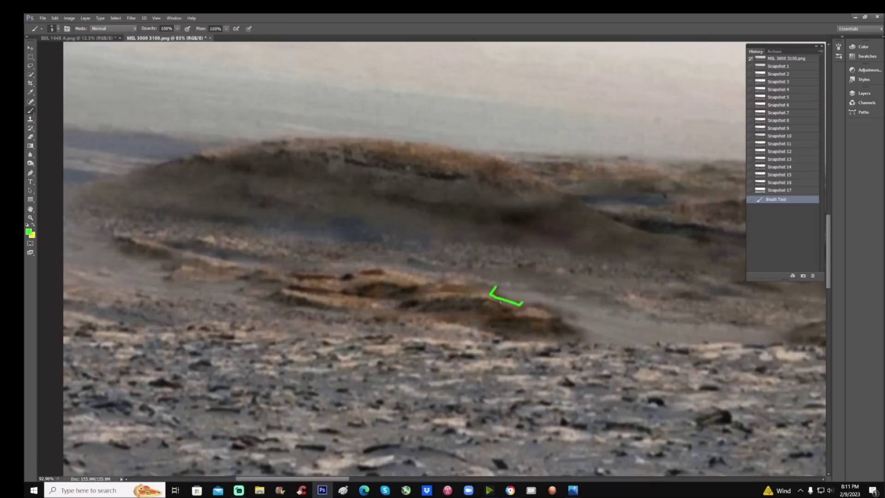
{"action": "mouse_move", "coordinate": [397, 309]}
{"action": "left_mouse_down"}
{"action": "mouse_move", "coordinate": [492, 300]}
{"action": "mouse_move", "coordinate": [508, 309]}
{"action": "mouse_move", "coordinate": [525, 305]}
{"action": "mouse_move", "coordinate": [516, 317]}
{"action": "mouse_move", "coordinate": [558, 316]}
{"action": "mouse_move", "coordinate": [527, 305]}
{"action": "mouse_move", "coordinate": [482, 328]}
{"action": "left_mouse_up"}
{"action": "left_click_drag", "start_coordinate": [386, 304], "coordinate": [491, 291]}
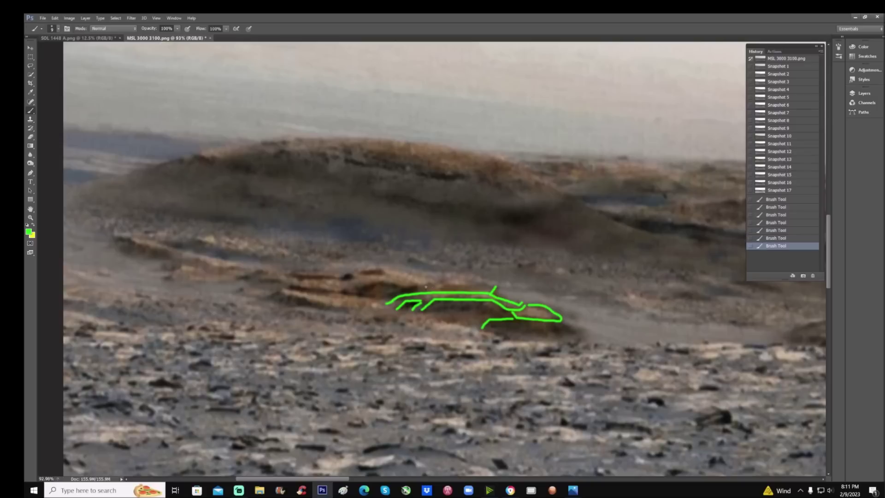
{"action": "left_click_drag", "start_coordinate": [390, 292], "coordinate": [497, 286]}
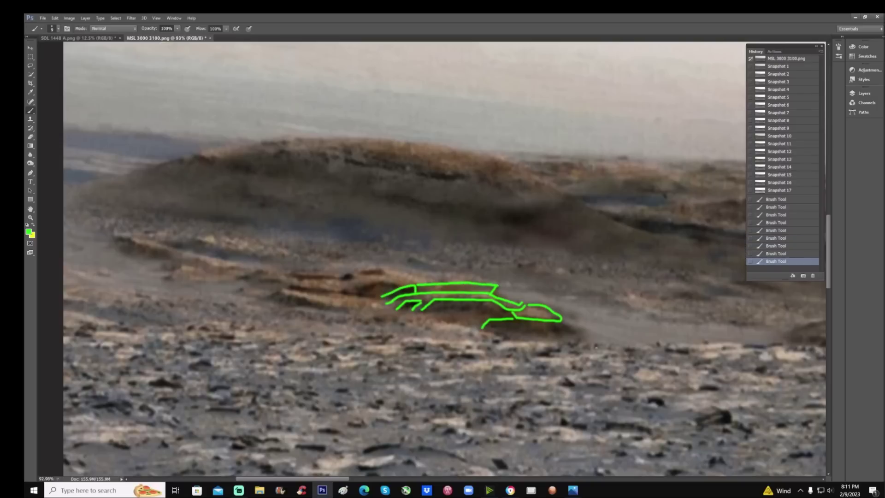
- Draw a green arrow down to the left part of the mounds and trace its flat tops and lower edge
{"action": "left_click_drag", "start_coordinate": [328, 251], "coordinate": [328, 221]}
{"action": "mouse_move", "coordinate": [326, 260]}
{"action": "left_mouse_down"}
{"action": "mouse_move", "coordinate": [298, 268]}
{"action": "mouse_move", "coordinate": [340, 270]}
{"action": "mouse_move", "coordinate": [295, 271]}
{"action": "mouse_move", "coordinate": [340, 276]}
{"action": "left_mouse_up"}
{"action": "mouse_move", "coordinate": [284, 277]}
{"action": "left_mouse_down"}
{"action": "mouse_move", "coordinate": [338, 291]}
{"action": "mouse_move", "coordinate": [395, 286]}
{"action": "left_mouse_up"}
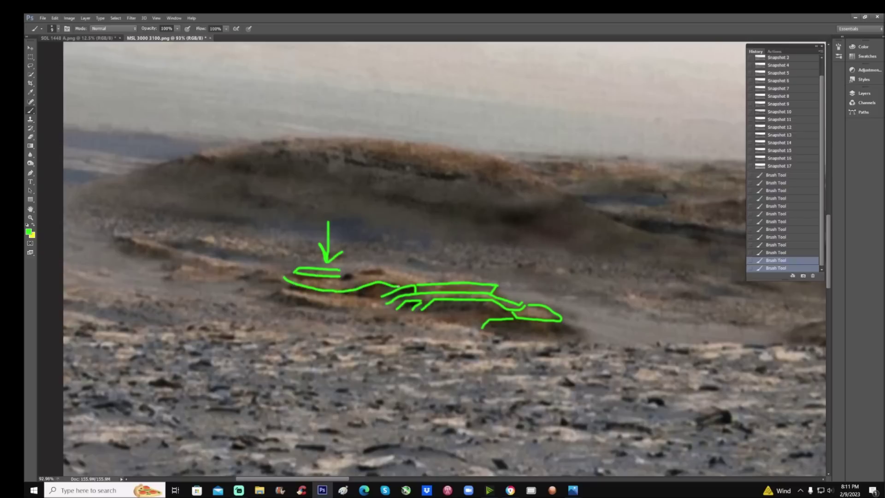
{"action": "mouse_move", "coordinate": [341, 278]}
{"action": "left_mouse_down"}
{"action": "mouse_move", "coordinate": [378, 272]}
{"action": "mouse_move", "coordinate": [366, 268]}
{"action": "mouse_move", "coordinate": [358, 269]}
{"action": "mouse_move", "coordinate": [422, 278]}
{"action": "left_mouse_up"}
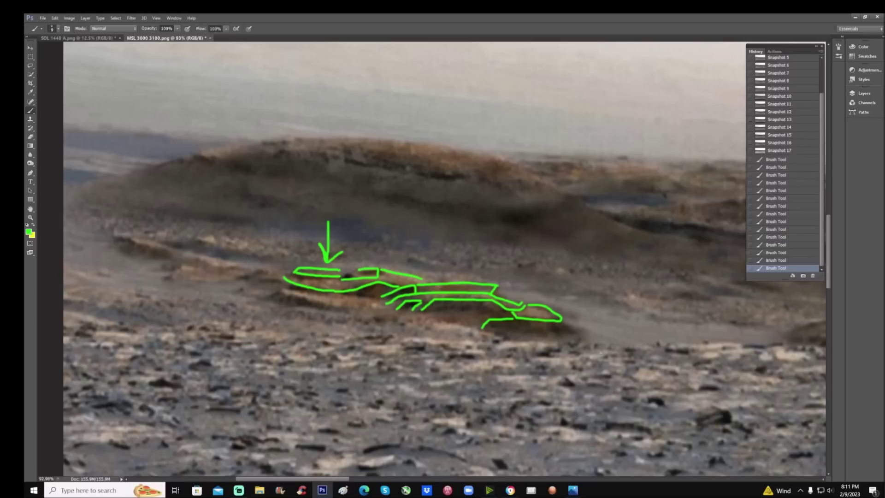
- Restore Snapshot 4 to clear the green outlines, and view the enhanced mounds up close and in their surroundings
{"action": "scroll", "coordinate": [788, 135], "scroll_direction": "up", "scroll_amount": 2}
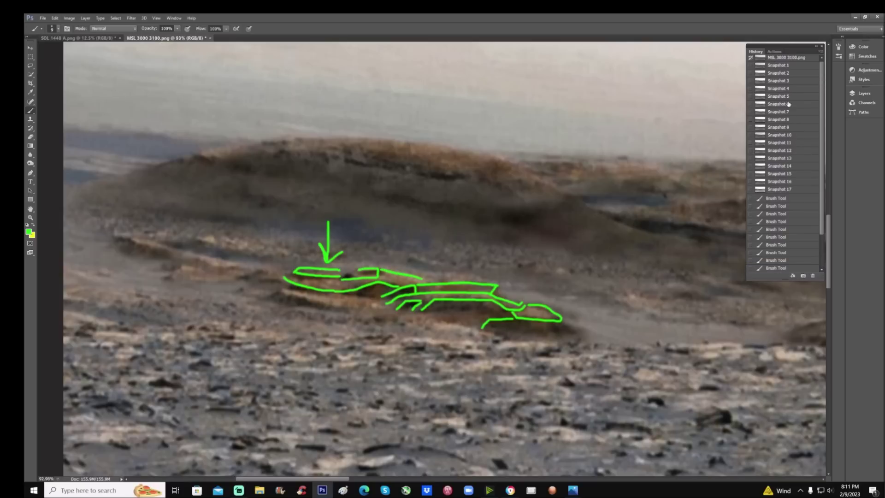
{"action": "left_click", "coordinate": [796, 91]}
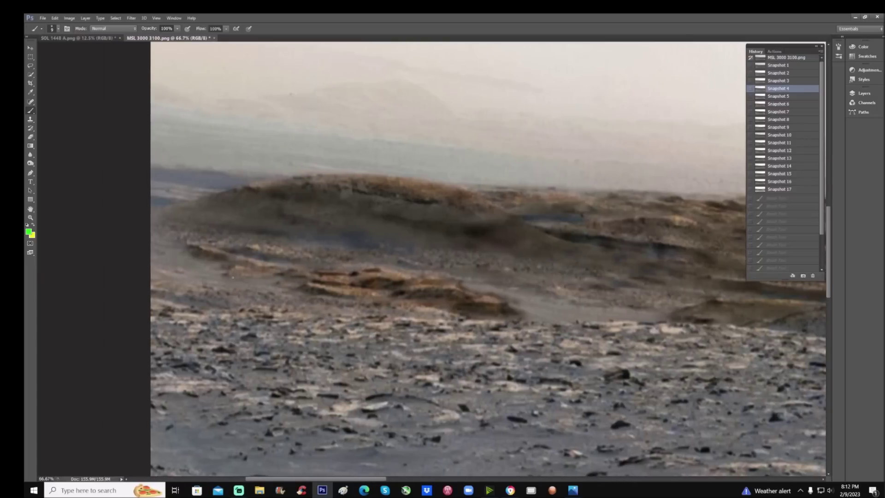
{"action": "left_click", "coordinate": [31, 217]}
{"action": "left_click_drag", "start_coordinate": [472, 231], "coordinate": [476, 223]}
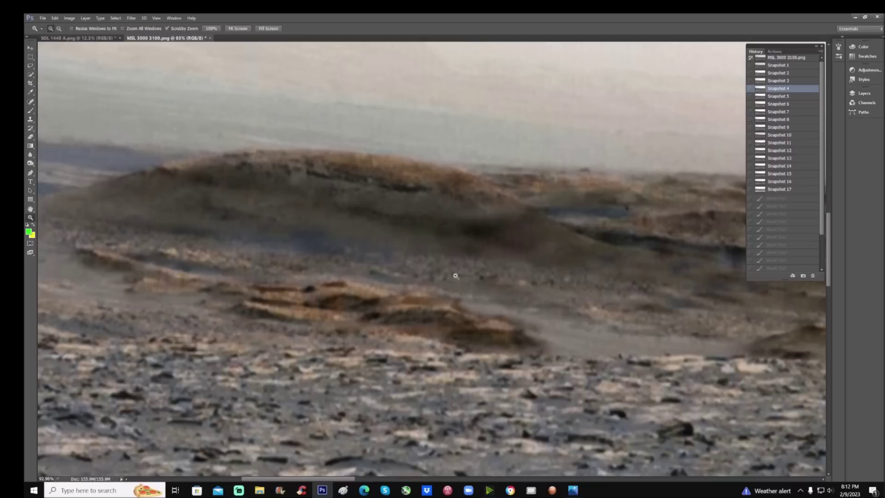
{"action": "left_click_drag", "start_coordinate": [445, 291], "coordinate": [406, 396]}
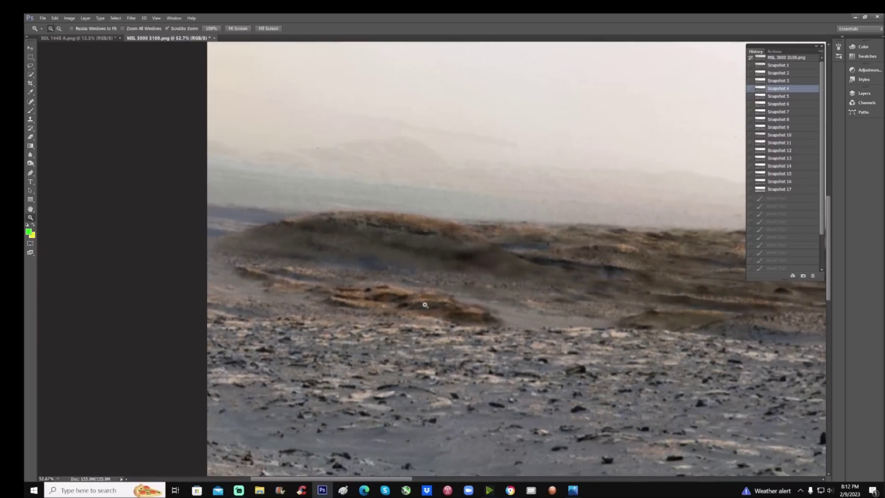
- Restore Snapshot 1 and mark the distant terrain just below the horizon with a green brush stroke
{"action": "left_click_drag", "start_coordinate": [380, 479], "coordinate": [457, 481]}
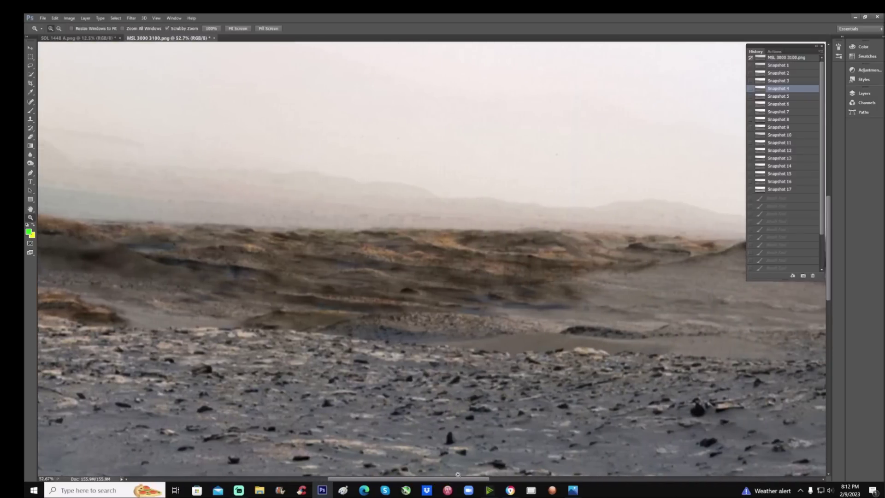
{"action": "left_click", "coordinate": [805, 66]}
{"action": "left_click_drag", "start_coordinate": [650, 228], "coordinate": [650, 227]}
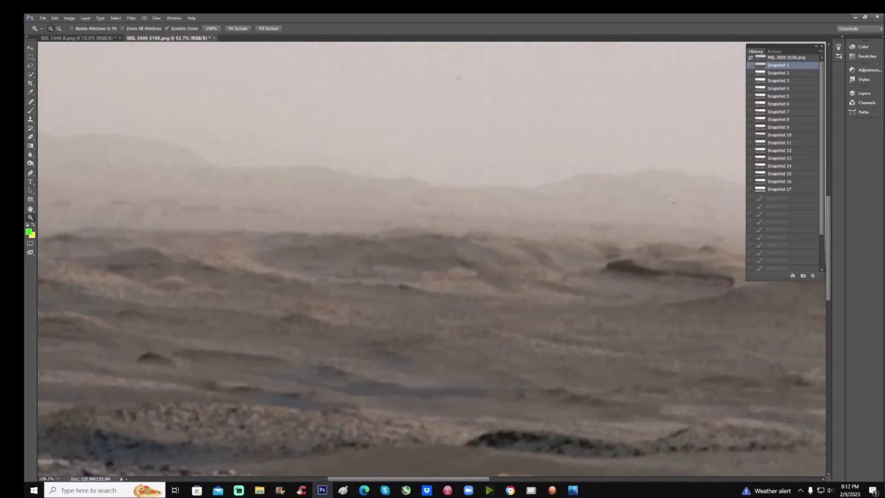
{"action": "left_click", "coordinate": [31, 110]}
{"action": "mouse_move", "coordinate": [465, 246]}
{"action": "left_mouse_down"}
{"action": "mouse_move", "coordinate": [341, 243]}
{"action": "mouse_move", "coordinate": [293, 254]}
{"action": "mouse_move", "coordinate": [296, 295]}
{"action": "mouse_move", "coordinate": [402, 335]}
{"action": "mouse_move", "coordinate": [524, 312]}
{"action": "mouse_move", "coordinate": [515, 263]}
{"action": "mouse_move", "coordinate": [465, 246]}
{"action": "left_mouse_up"}
- Compare Snapshots 5 and 9 with Snapshot 1, ending on Snapshot 1
{"action": "left_click", "coordinate": [794, 97]}
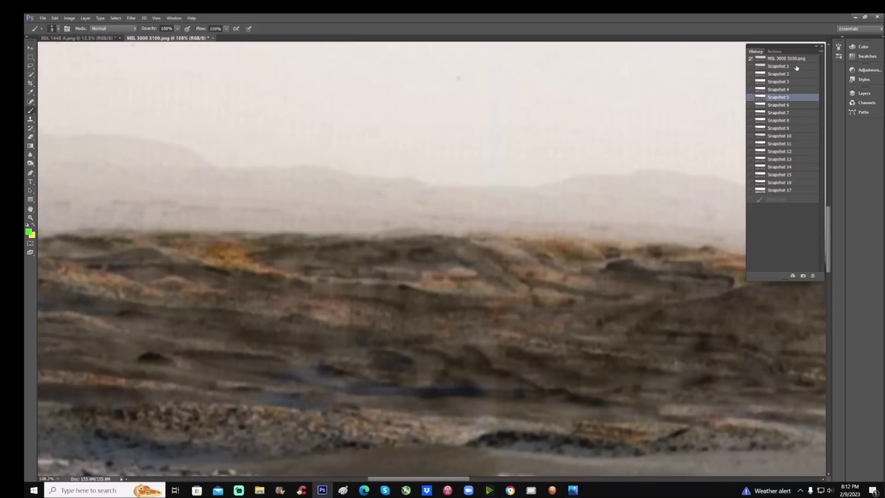
{"action": "left_click", "coordinate": [793, 66]}
{"action": "left_click", "coordinate": [795, 97]}
{"action": "left_click", "coordinate": [796, 129]}
{"action": "left_click", "coordinate": [797, 66]}
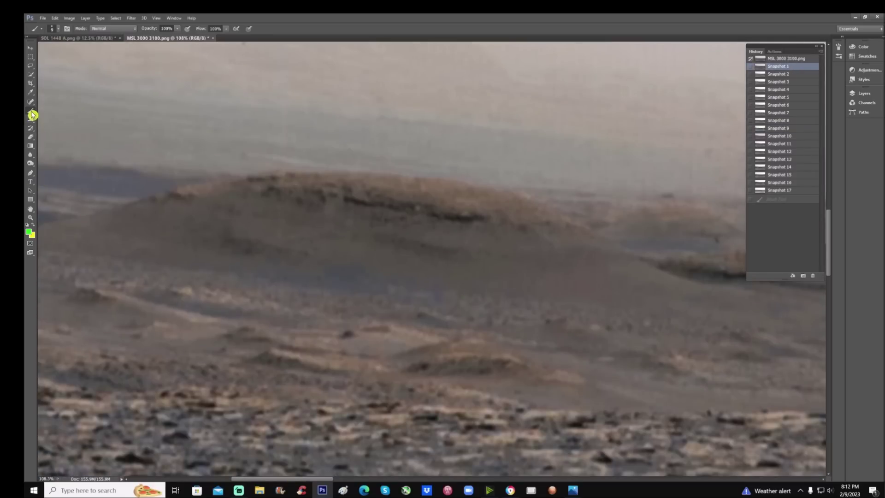
- Trace two parallel curved lines and an angled line to their left across the slope of the large hill in green
{"action": "left_click", "coordinate": [32, 112]}
{"action": "mouse_move", "coordinate": [305, 240]}
{"action": "left_mouse_down"}
{"action": "mouse_move", "coordinate": [355, 228]}
{"action": "mouse_move", "coordinate": [484, 247]}
{"action": "left_mouse_up"}
{"action": "left_click_drag", "start_coordinate": [311, 242], "coordinate": [492, 259]}
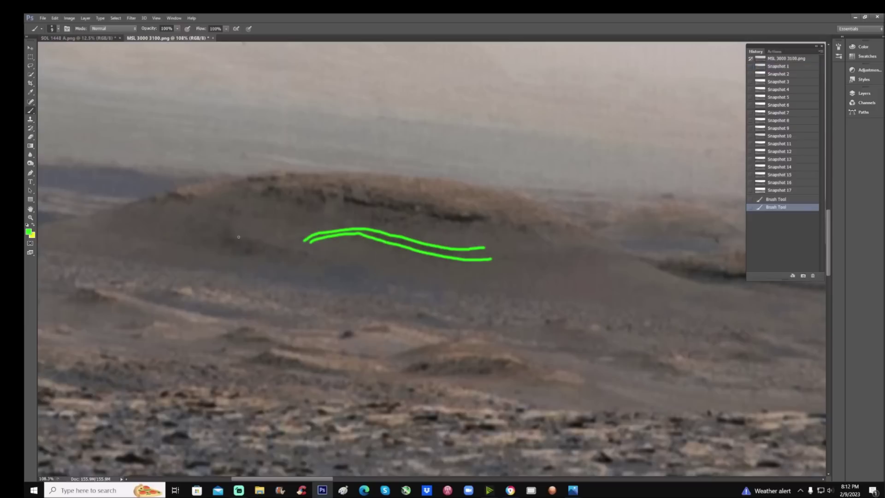
{"action": "mouse_move", "coordinate": [231, 203]}
{"action": "left_mouse_down"}
{"action": "mouse_move", "coordinate": [230, 229]}
{"action": "mouse_move", "coordinate": [246, 236]}
{"action": "mouse_move", "coordinate": [304, 254]}
{"action": "mouse_move", "coordinate": [319, 254]}
{"action": "mouse_move", "coordinate": [303, 239]}
{"action": "left_mouse_up"}
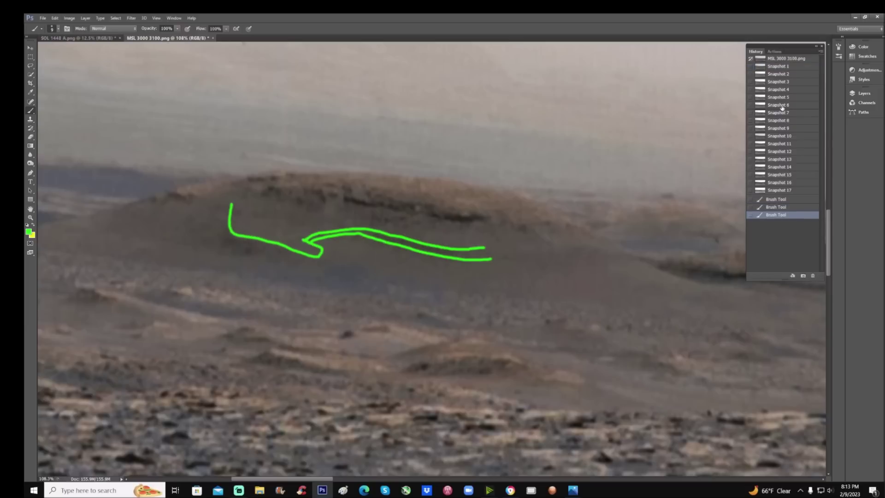
- Select Snapshot 9, draw two opposing green arrows at the dark band on the hillside, and circle the orange-brown mounds below
{"action": "left_click", "coordinate": [784, 129]}
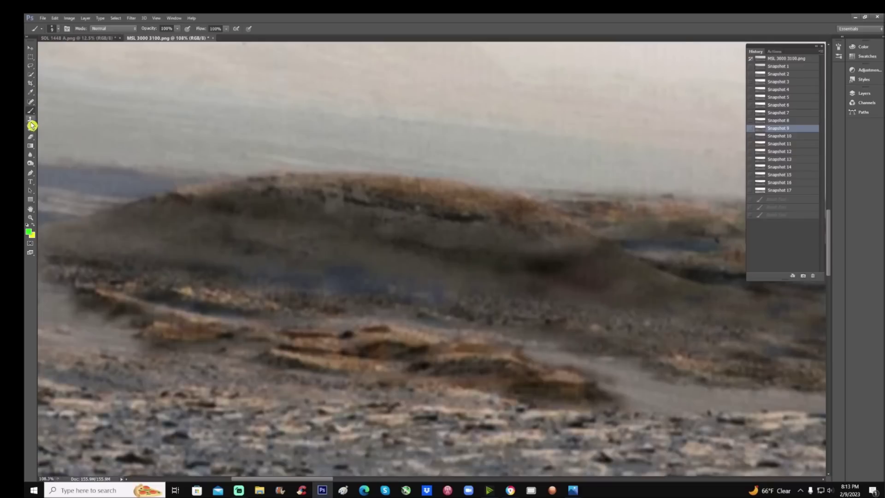
{"action": "mouse_move", "coordinate": [456, 161]}
{"action": "left_mouse_down"}
{"action": "mouse_move", "coordinate": [443, 237]}
{"action": "mouse_move", "coordinate": [441, 221]}
{"action": "mouse_move", "coordinate": [455, 223]}
{"action": "left_mouse_up"}
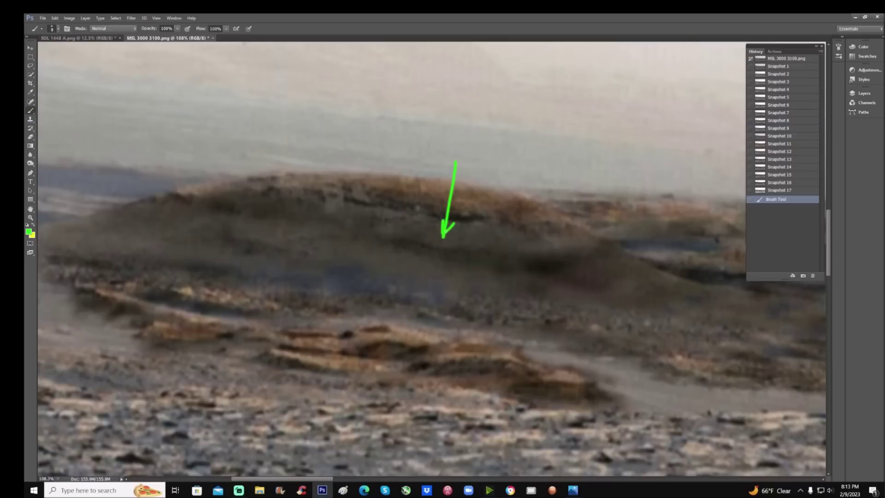
{"action": "mouse_move", "coordinate": [420, 292]}
{"action": "left_mouse_down"}
{"action": "mouse_move", "coordinate": [436, 255]}
{"action": "mouse_move", "coordinate": [440, 271]}
{"action": "left_mouse_up"}
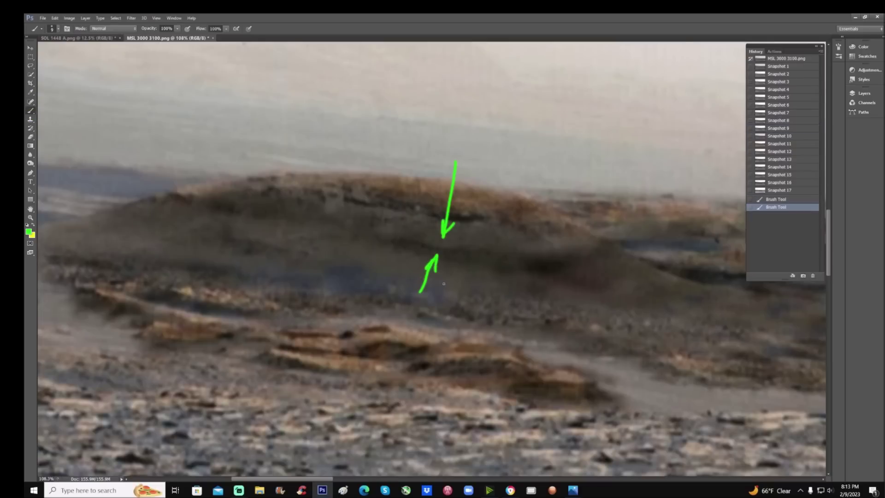
{"action": "mouse_move", "coordinate": [397, 307]}
{"action": "left_mouse_down"}
{"action": "mouse_move", "coordinate": [286, 309]}
{"action": "mouse_move", "coordinate": [242, 373]}
{"action": "mouse_move", "coordinate": [394, 451]}
{"action": "mouse_move", "coordinate": [631, 440]}
{"action": "mouse_move", "coordinate": [638, 367]}
{"action": "mouse_move", "coordinate": [525, 328]}
{"action": "mouse_move", "coordinate": [390, 306]}
{"action": "left_mouse_up"}
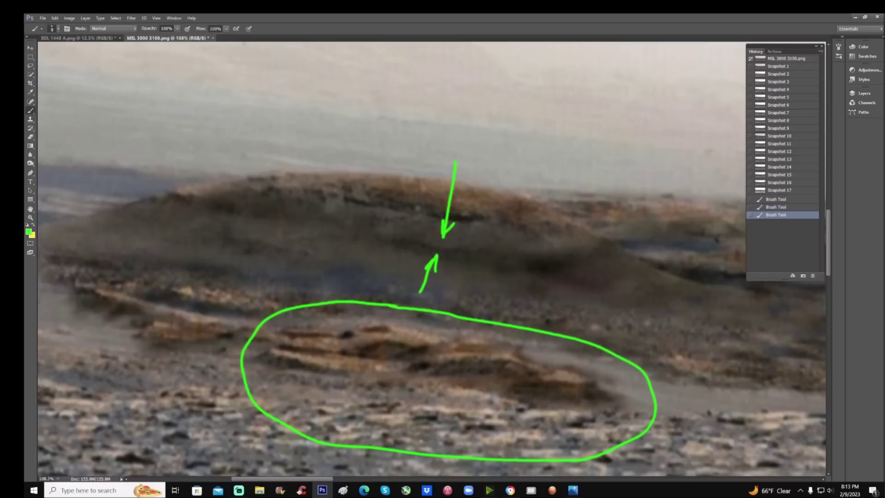
{"action": "left_click", "coordinate": [31, 217]}
{"action": "left_click_drag", "start_coordinate": [393, 201], "coordinate": [355, 202]}
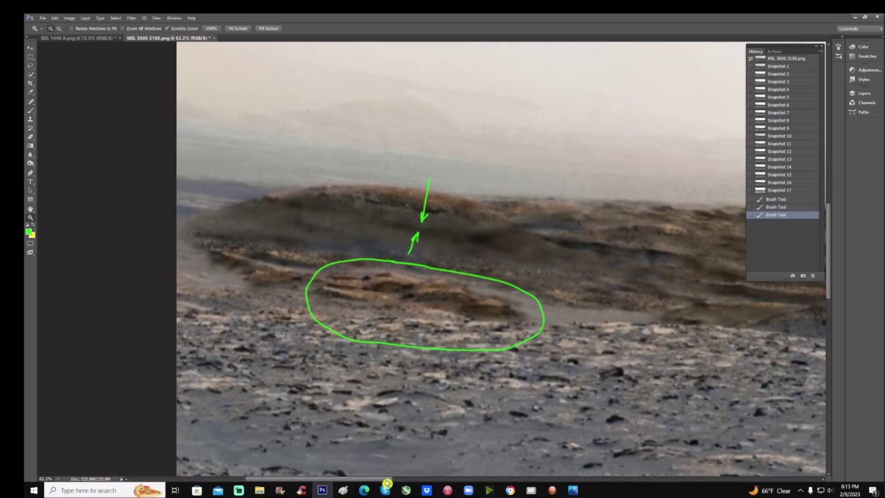
- Mark the raised ridge beyond the large hill's slope with two green brush strokes
{"action": "left_click_drag", "start_coordinate": [386, 480], "coordinate": [417, 479]}
{"action": "left_click_drag", "start_coordinate": [479, 261], "coordinate": [458, 239]}
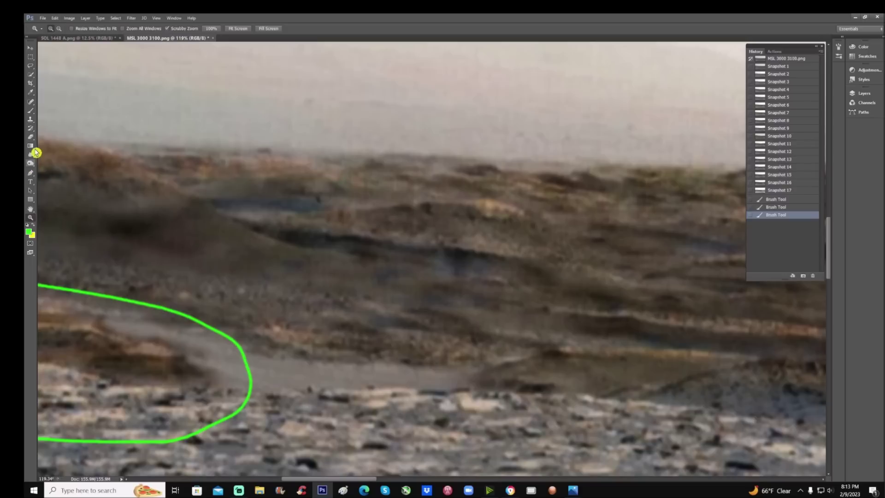
{"action": "left_click", "coordinate": [30, 111]}
{"action": "mouse_move", "coordinate": [298, 212]}
{"action": "left_mouse_down"}
{"action": "mouse_move", "coordinate": [467, 199]}
{"action": "mouse_move", "coordinate": [521, 208]}
{"action": "mouse_move", "coordinate": [525, 218]}
{"action": "left_mouse_up"}
{"action": "mouse_move", "coordinate": [328, 218]}
{"action": "left_mouse_down"}
{"action": "mouse_move", "coordinate": [328, 228]}
{"action": "mouse_move", "coordinate": [327, 217]}
{"action": "mouse_move", "coordinate": [356, 223]}
{"action": "mouse_move", "coordinate": [340, 217]}
{"action": "mouse_move", "coordinate": [431, 208]}
{"action": "mouse_move", "coordinate": [517, 223]}
{"action": "left_mouse_up"}
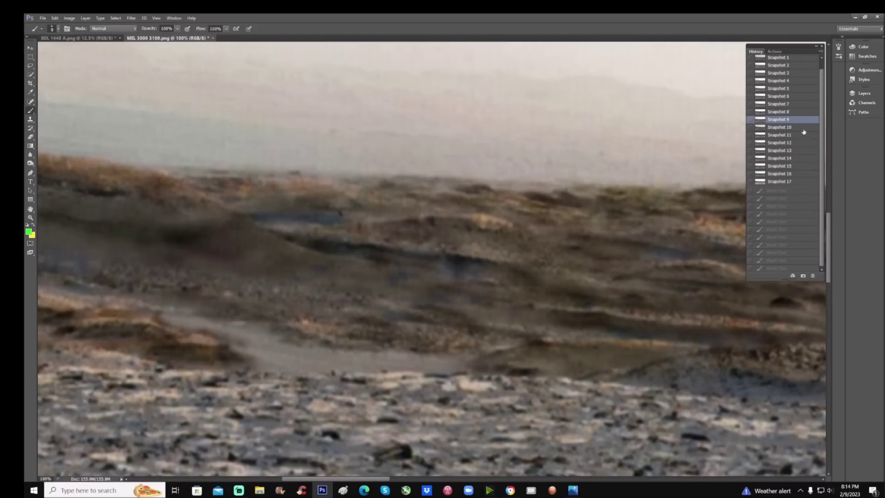
- Compare Snapshot 11 with Snapshot 1 around the ridge, ending on Snapshot 11
{"action": "left_click", "coordinate": [802, 137]}
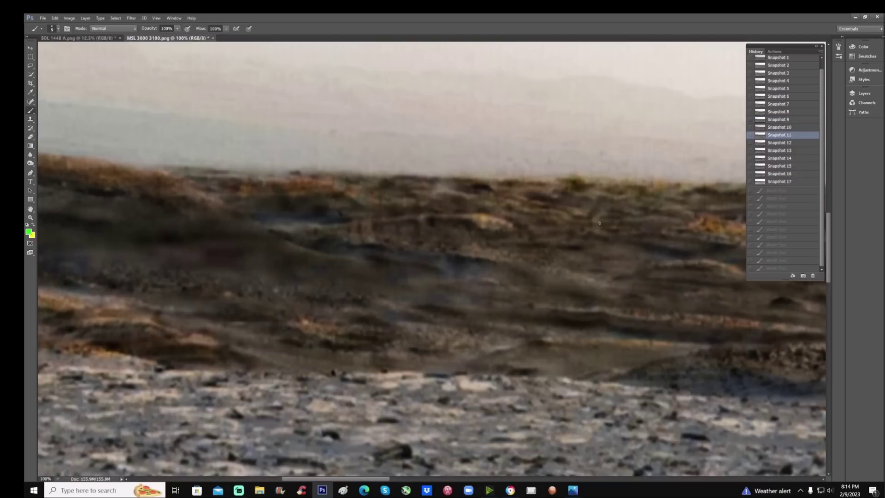
{"action": "left_click", "coordinate": [796, 59]}
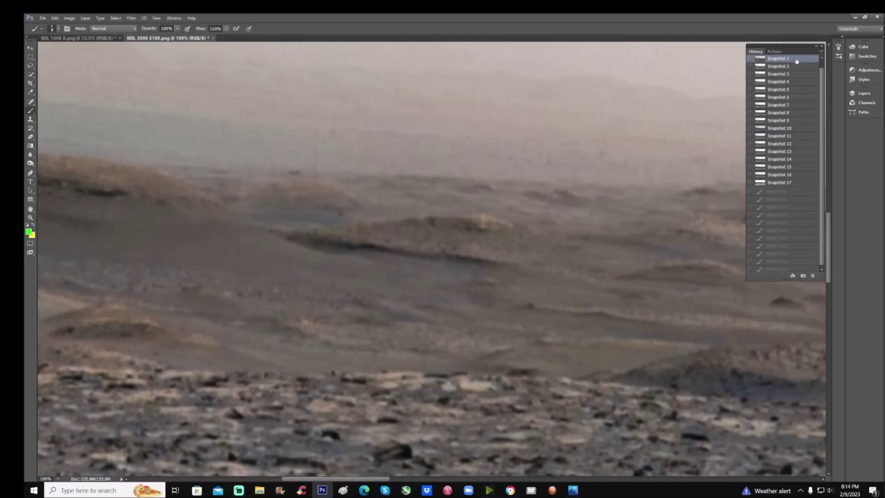
{"action": "left_click", "coordinate": [797, 136]}
- Circle the rocky patch just below the horizon in green and outline the domed formation and its base lines to the right
{"action": "mouse_move", "coordinate": [373, 478]}
{"action": "left_mouse_down"}
{"action": "mouse_move", "coordinate": [346, 480]}
{"action": "mouse_move", "coordinate": [378, 478]}
{"action": "left_mouse_up"}
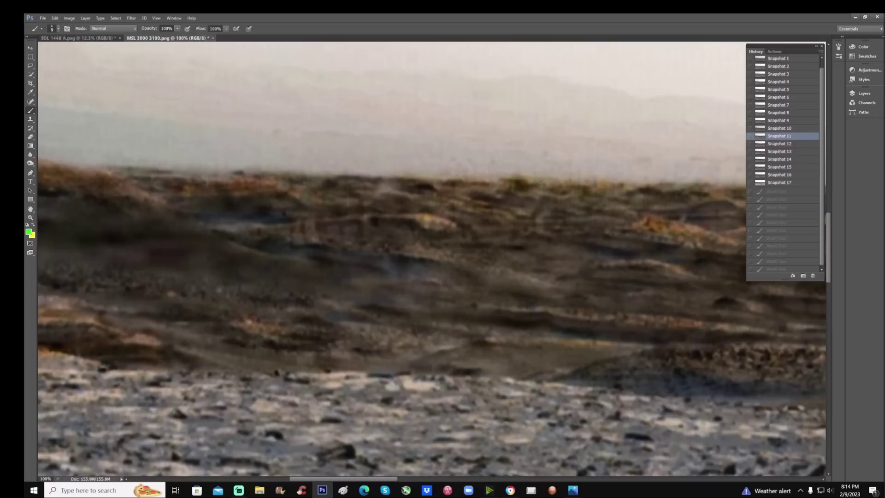
{"action": "mouse_move", "coordinate": [532, 183]}
{"action": "left_mouse_down"}
{"action": "mouse_move", "coordinate": [445, 190]}
{"action": "mouse_move", "coordinate": [452, 233]}
{"action": "mouse_move", "coordinate": [526, 252]}
{"action": "mouse_move", "coordinate": [597, 234]}
{"action": "mouse_move", "coordinate": [586, 197]}
{"action": "mouse_move", "coordinate": [529, 183]}
{"action": "left_mouse_up"}
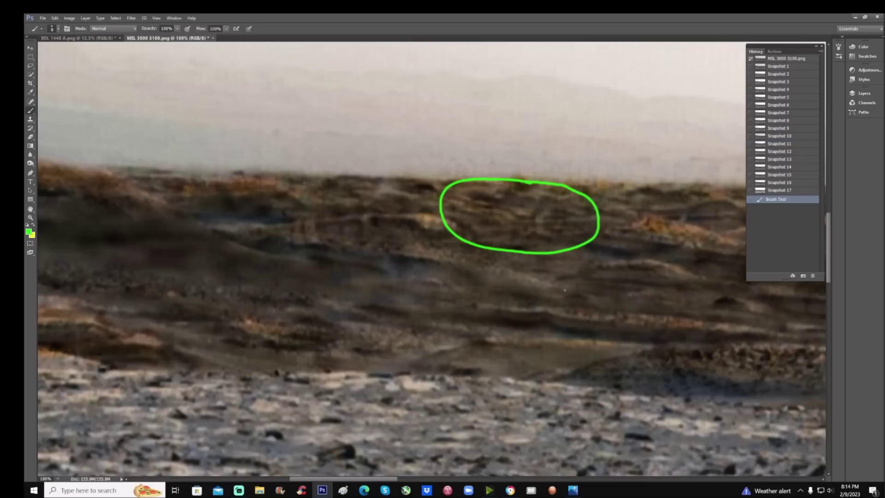
{"action": "left_click_drag", "start_coordinate": [381, 479], "coordinate": [386, 479]}
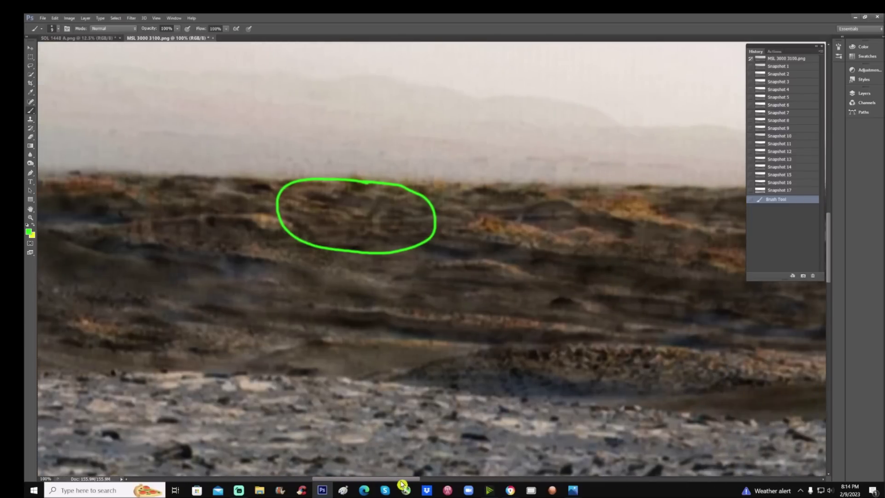
{"action": "scroll", "coordinate": [402, 483], "scroll_direction": "right", "scroll_amount": 3}
{"action": "scroll", "coordinate": [473, 259], "scroll_direction": "up", "scroll_amount": 2}
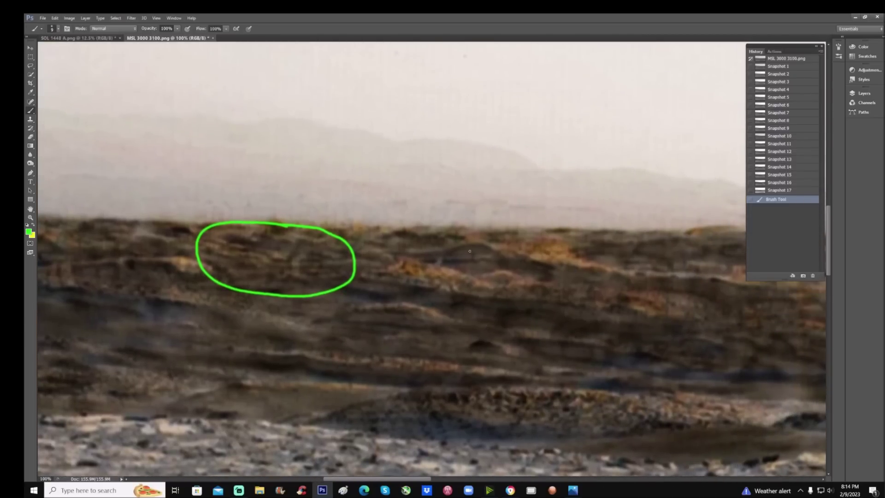
{"action": "scroll", "coordinate": [452, 217], "scroll_direction": "up", "scroll_amount": 2}
{"action": "left_click_drag", "start_coordinate": [400, 278], "coordinate": [514, 271]}
{"action": "mouse_move", "coordinate": [438, 279]}
{"action": "left_mouse_down"}
{"action": "mouse_move", "coordinate": [430, 289]}
{"action": "mouse_move", "coordinate": [473, 278]}
{"action": "mouse_move", "coordinate": [520, 281]}
{"action": "left_mouse_up"}
{"action": "mouse_move", "coordinate": [366, 267]}
{"action": "left_mouse_down"}
{"action": "mouse_move", "coordinate": [449, 267]}
{"action": "mouse_move", "coordinate": [505, 253]}
{"action": "mouse_move", "coordinate": [523, 275]}
{"action": "mouse_move", "coordinate": [555, 278]}
{"action": "left_mouse_up"}
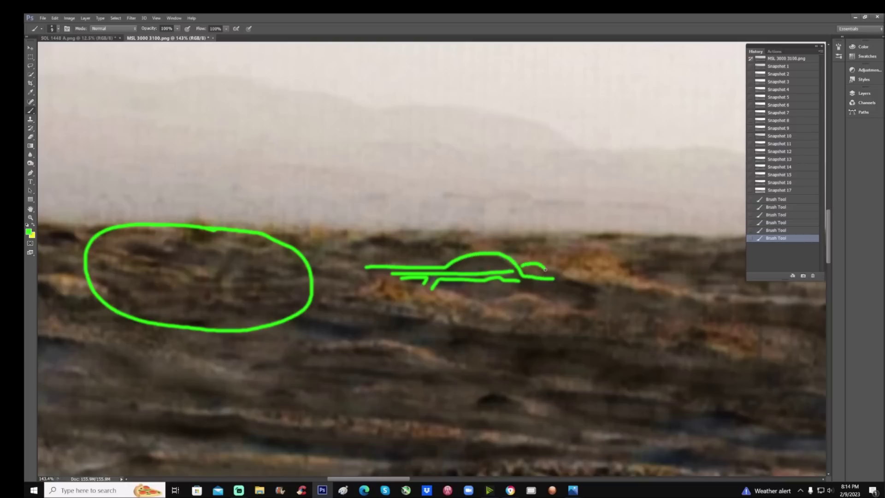
- Revert to the state with only the circle and draw a short green arc over the small bump beside the dome
{"action": "left_click", "coordinate": [795, 201]}
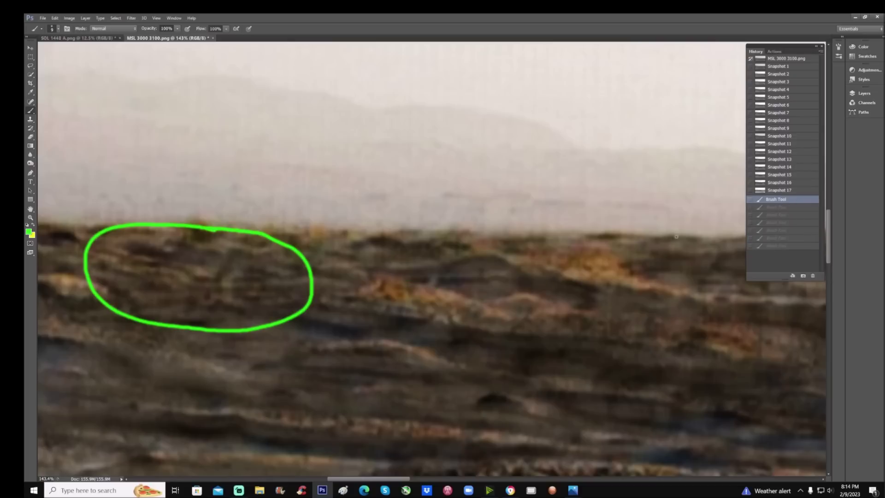
{"action": "left_click_drag", "start_coordinate": [517, 266], "coordinate": [540, 271]}
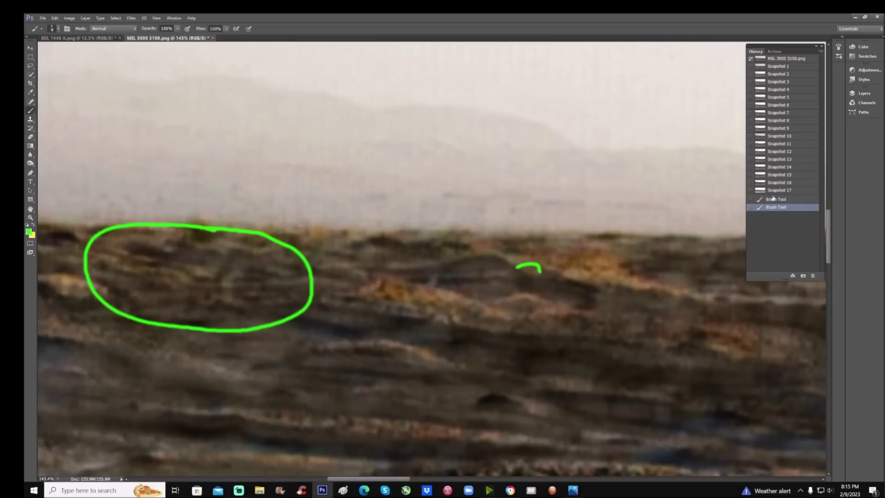
- Compare Snapshot 11 with Snapshot 1 around the domed formation, ending on Snapshot 11
{"action": "left_click", "coordinate": [792, 144]}
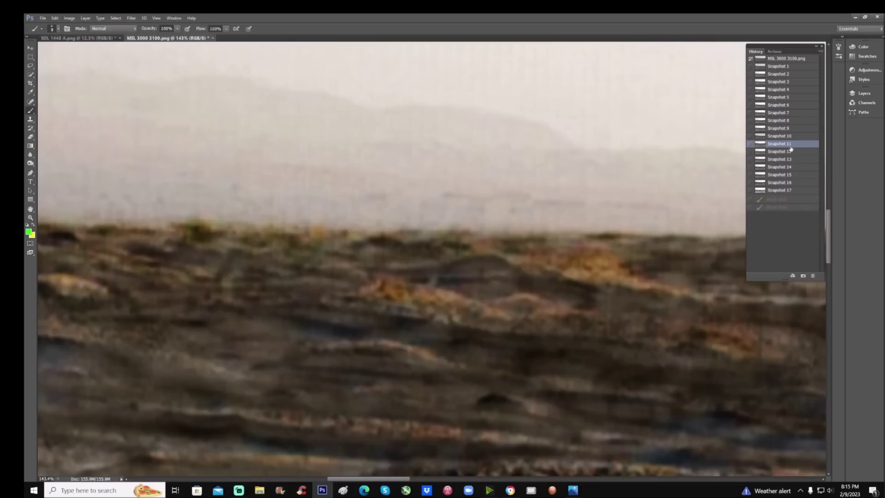
{"action": "left_click", "coordinate": [786, 73]}
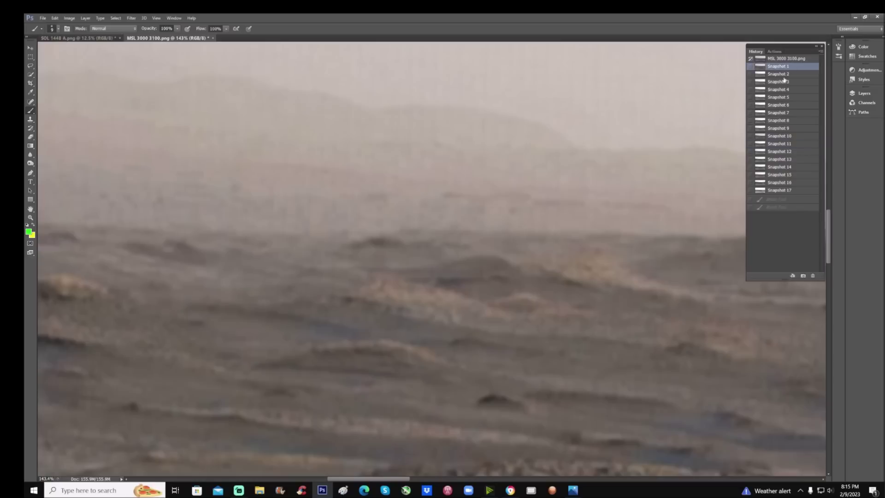
{"action": "left_click", "coordinate": [800, 144]}
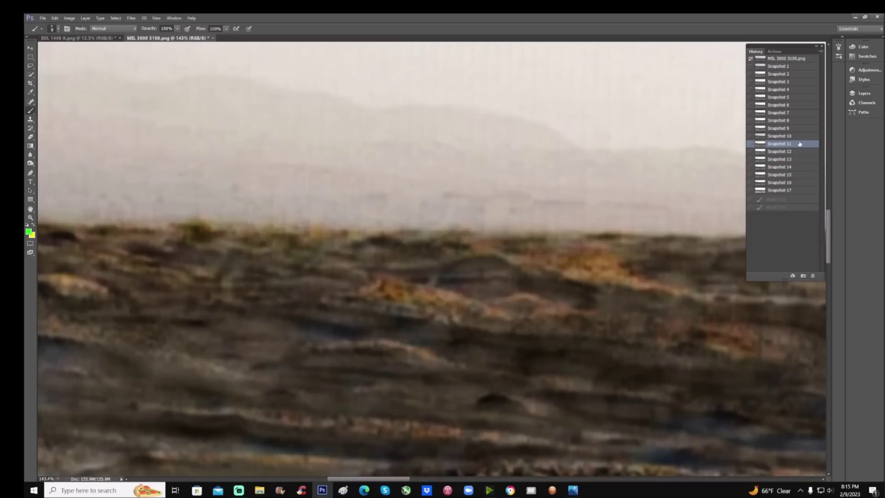
{"action": "left_click", "coordinate": [799, 67]}
{"action": "left_click", "coordinate": [802, 145]}
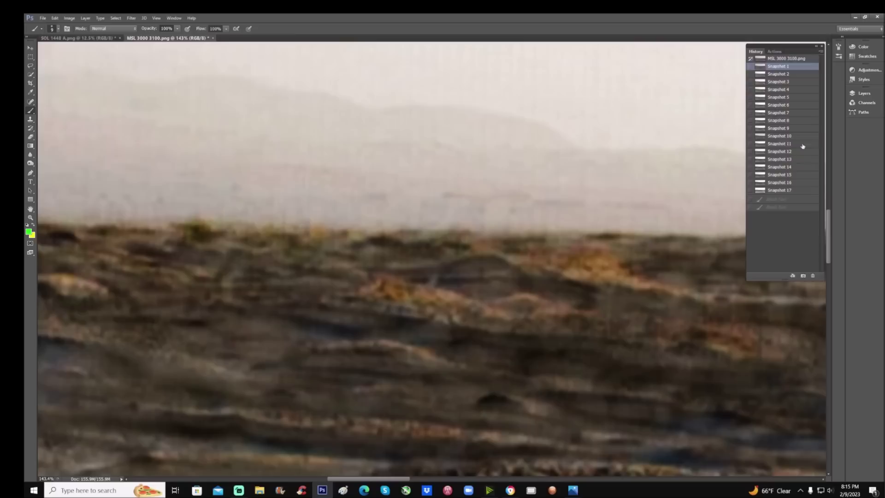
- Mark the dark terrain below the orange-topped mound on the horizon with a green stroke, and restore Snapshot 11
{"action": "left_click_drag", "start_coordinate": [368, 480], "coordinate": [407, 481]}
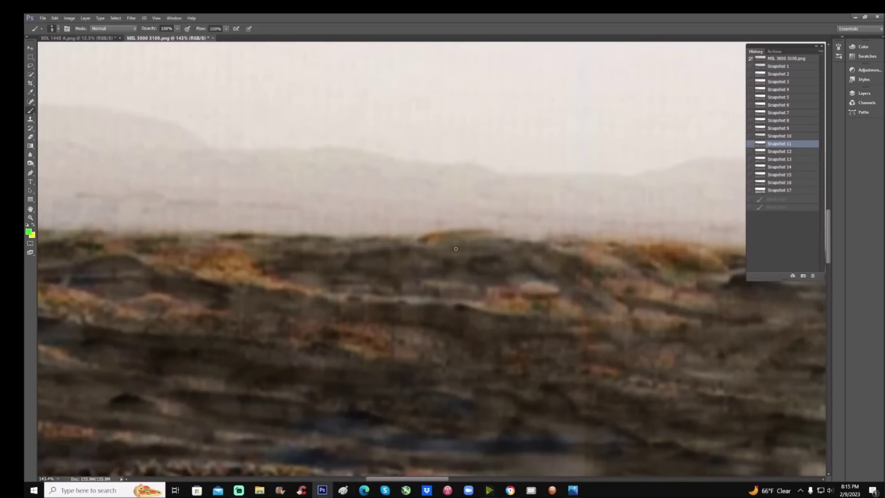
{"action": "mouse_move", "coordinate": [459, 248]}
{"action": "left_mouse_down"}
{"action": "mouse_move", "coordinate": [296, 270]}
{"action": "mouse_move", "coordinate": [645, 291]}
{"action": "mouse_move", "coordinate": [388, 252]}
{"action": "left_mouse_up"}
{"action": "left_click", "coordinate": [787, 144]}
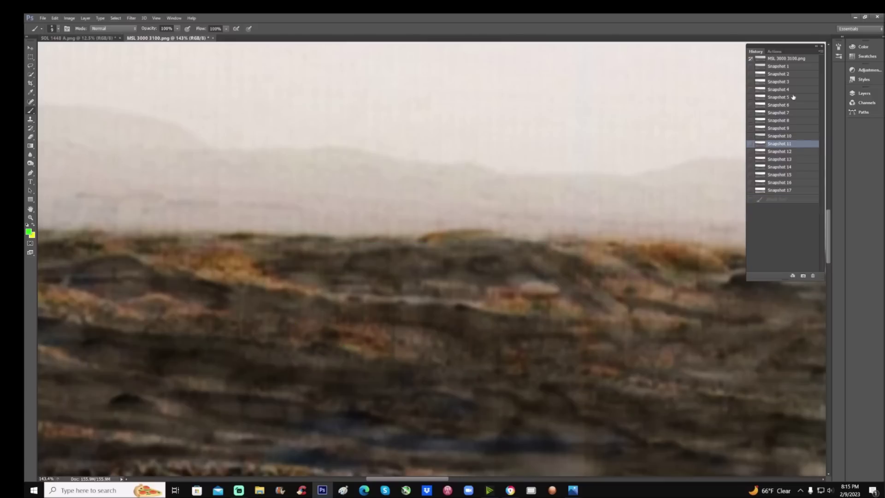
- Compare Snapshots 11 and 16 with Snapshot 1 around the dark mound, ending on Snapshot 16
{"action": "left_click", "coordinate": [792, 68]}
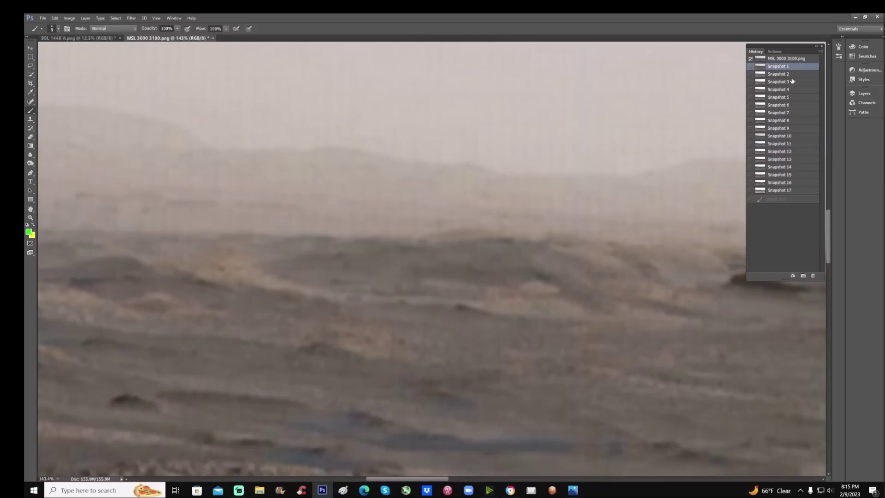
{"action": "left_click", "coordinate": [793, 144]}
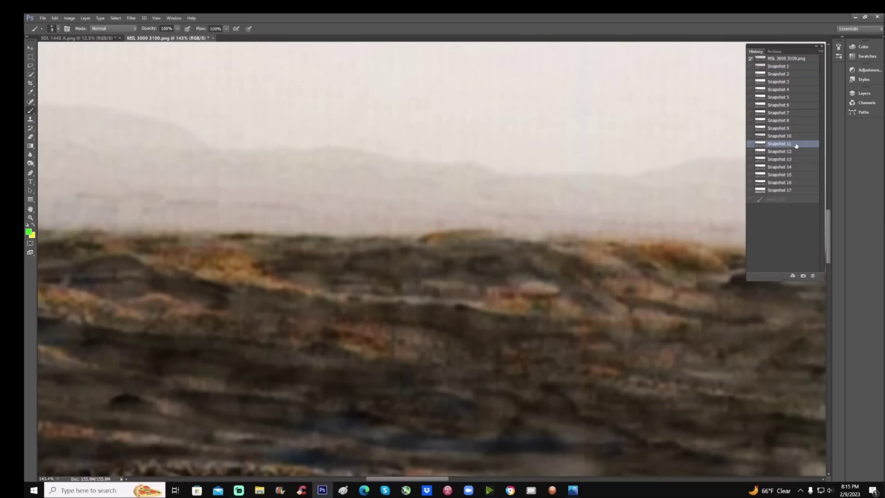
{"action": "left_click", "coordinate": [801, 183]}
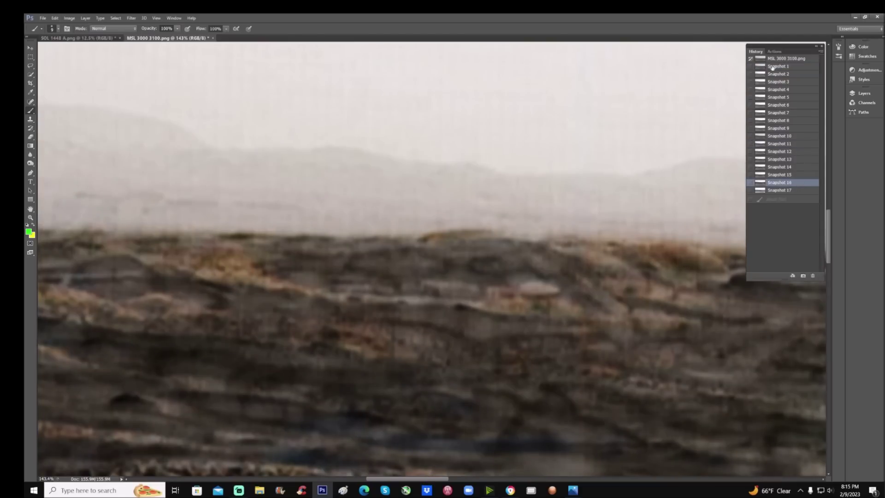
{"action": "left_click", "coordinate": [792, 67]}
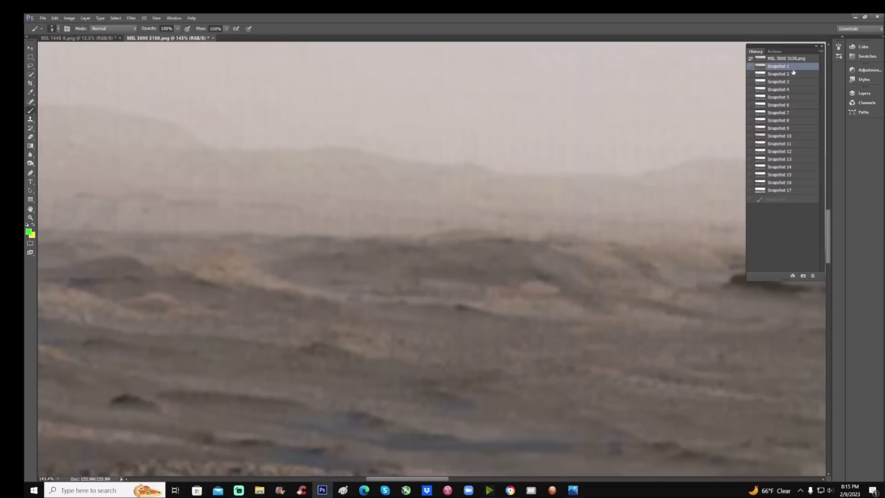
{"action": "left_click", "coordinate": [796, 183]}
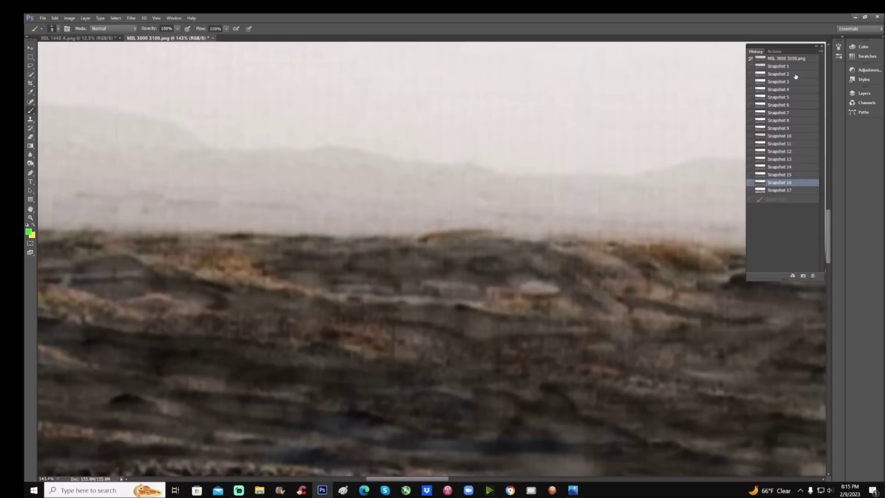
{"action": "left_click", "coordinate": [795, 69]}
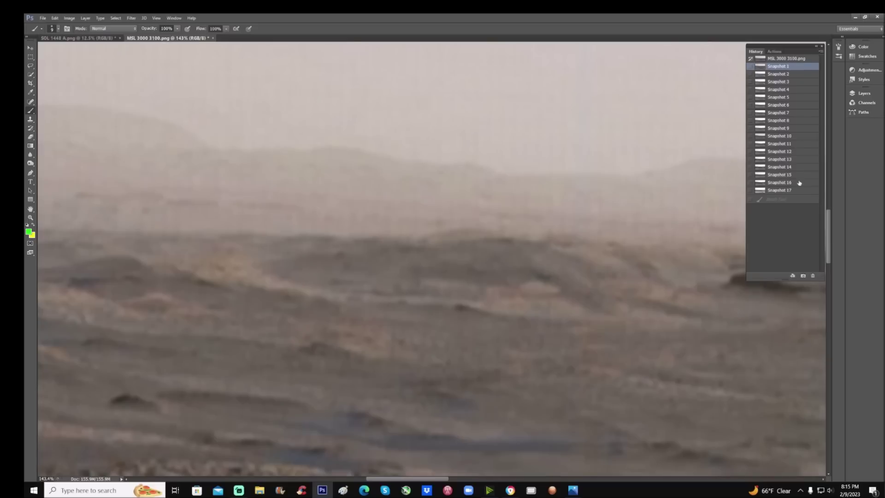
{"action": "left_click", "coordinate": [799, 183]}
{"action": "left_click", "coordinate": [797, 69]}
{"action": "left_click", "coordinate": [798, 183]}
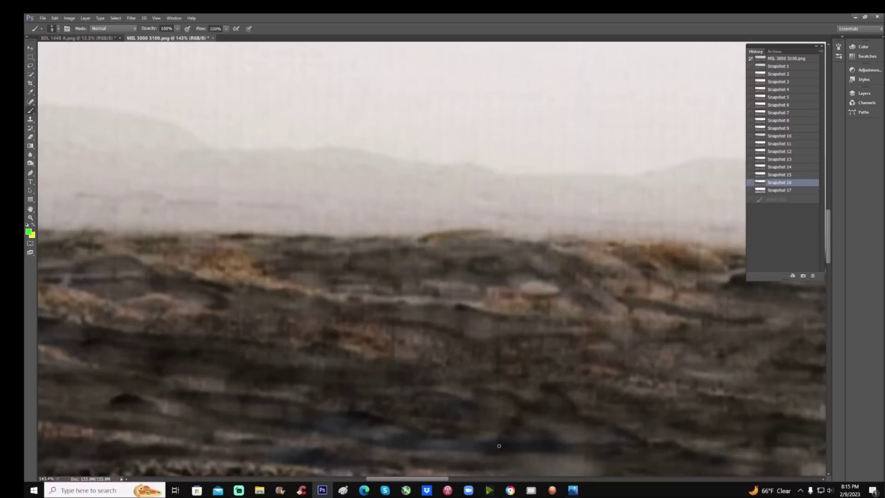
- Trace the upper edge of the elongated dark formation near the next hill in green, and restore Snapshot 16
{"action": "left_click_drag", "start_coordinate": [446, 479], "coordinate": [482, 479]}
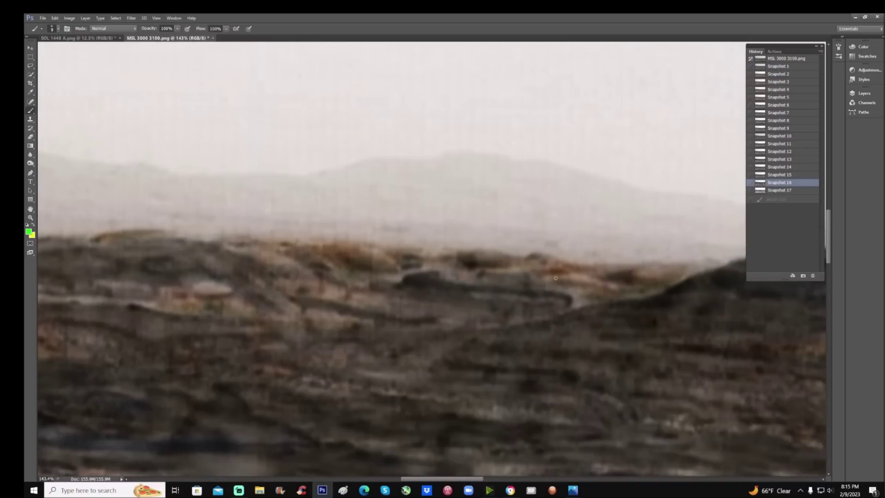
{"action": "mouse_move", "coordinate": [390, 283]}
{"action": "left_mouse_down"}
{"action": "mouse_move", "coordinate": [440, 271]}
{"action": "mouse_move", "coordinate": [446, 283]}
{"action": "mouse_move", "coordinate": [560, 313]}
{"action": "left_mouse_up"}
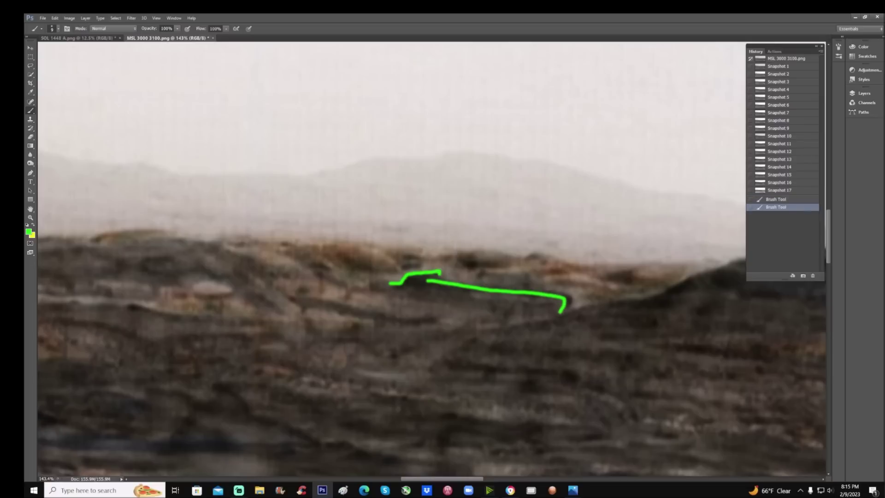
{"action": "left_click", "coordinate": [797, 185]}
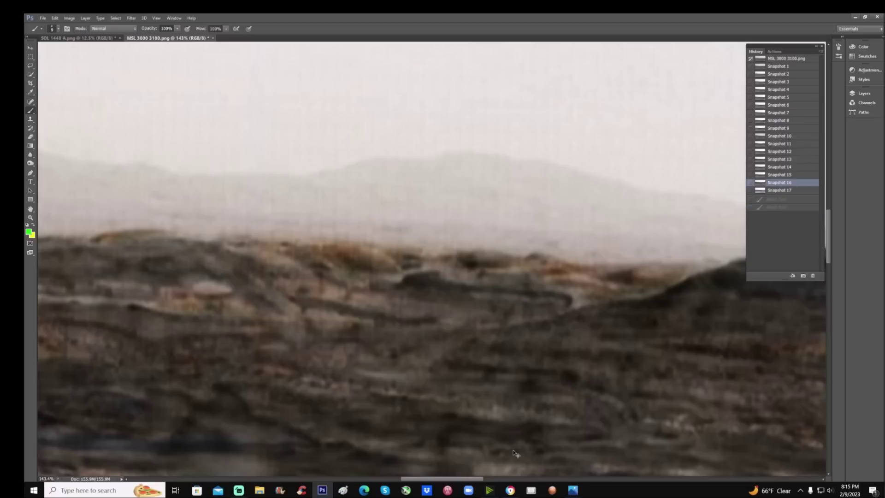
- Trace the long arched top edge and the vertical supports of the formation right of the large hill in green
{"action": "key", "text": "ctrl+minus"}
{"action": "left_click_drag", "start_coordinate": [487, 479], "coordinate": [392, 476]}
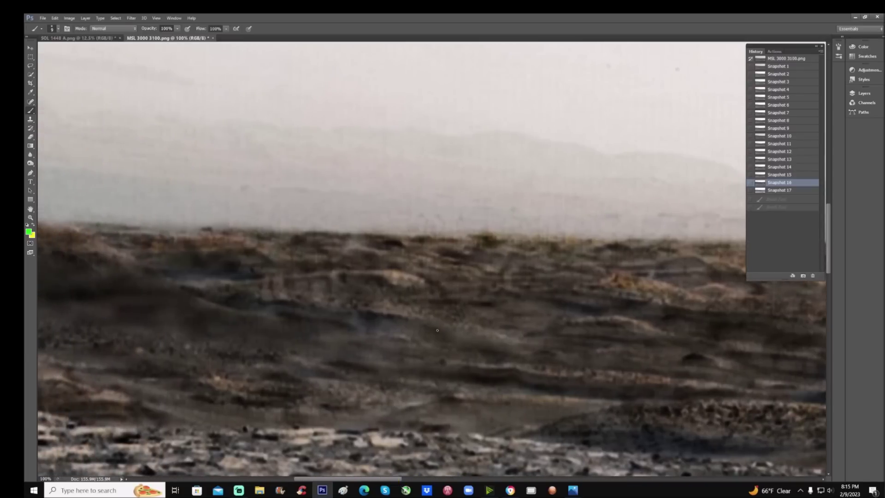
{"action": "mouse_move", "coordinate": [390, 462]}
{"action": "left_mouse_down"}
{"action": "mouse_move", "coordinate": [384, 481]}
{"action": "mouse_move", "coordinate": [343, 486]}
{"action": "left_mouse_up"}
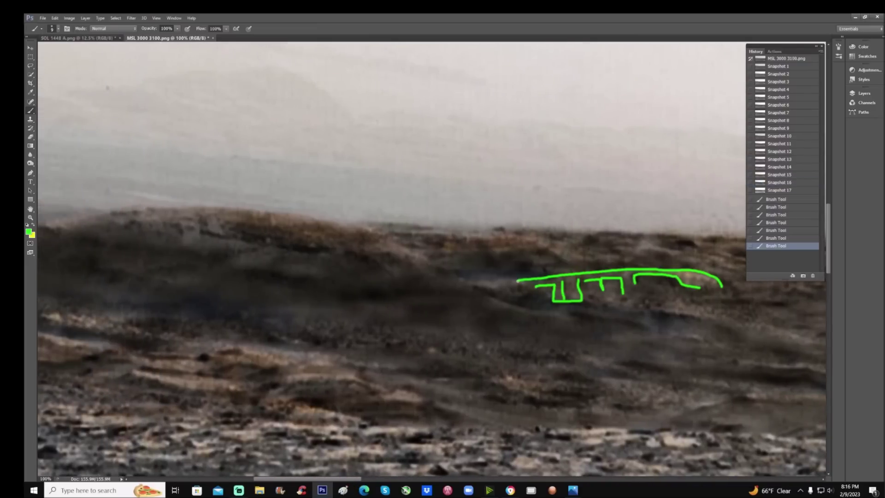
{"action": "left_click_drag", "start_coordinate": [517, 281], "coordinate": [479, 286]}
- Draw two stepped green lines on the large hill's slope with a mark above them, and restore Snapshot 16
{"action": "left_click_drag", "start_coordinate": [360, 300], "coordinate": [471, 292]}
{"action": "mouse_move", "coordinate": [404, 319]}
{"action": "left_mouse_down"}
{"action": "mouse_move", "coordinate": [378, 320]}
{"action": "mouse_move", "coordinate": [467, 306]}
{"action": "left_mouse_up"}
{"action": "mouse_move", "coordinate": [464, 189]}
{"action": "left_mouse_down"}
{"action": "mouse_move", "coordinate": [410, 259]}
{"action": "mouse_move", "coordinate": [431, 255]}
{"action": "left_mouse_up"}
{"action": "left_click", "coordinate": [779, 150]}
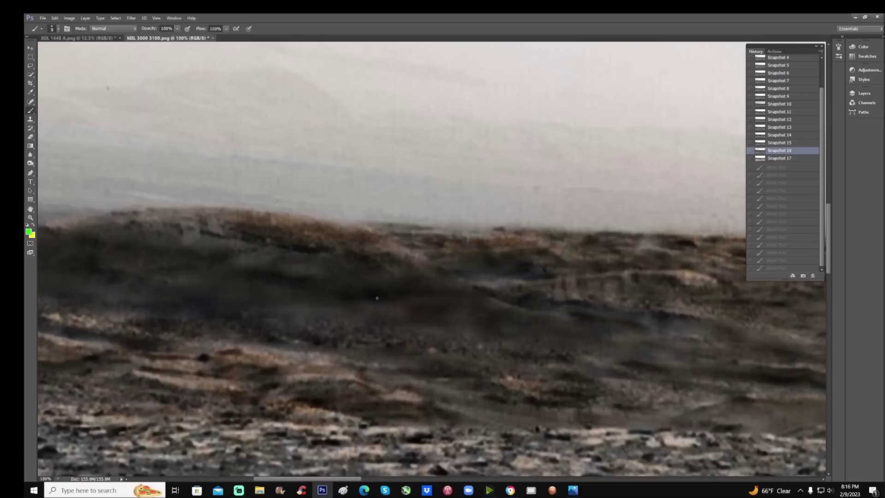
- Retrace the two stepped lines on the large hill's slope in green and add a mark above the hilltop
{"action": "left_click_drag", "start_coordinate": [372, 300], "coordinate": [475, 294]}
{"action": "mouse_move", "coordinate": [387, 321]}
{"action": "left_mouse_down"}
{"action": "mouse_move", "coordinate": [407, 320]}
{"action": "mouse_move", "coordinate": [411, 308]}
{"action": "mouse_move", "coordinate": [460, 305]}
{"action": "left_mouse_up"}
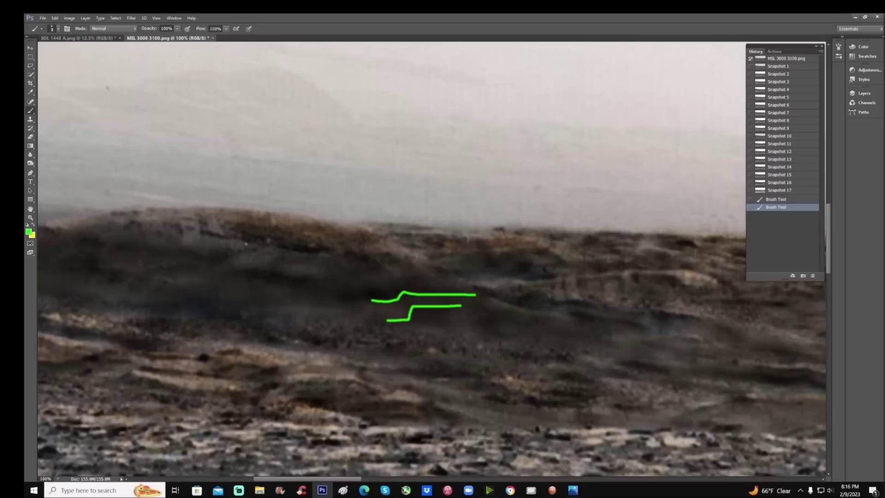
{"action": "mouse_move", "coordinate": [197, 197]}
{"action": "left_mouse_down"}
{"action": "mouse_move", "coordinate": [161, 229]}
{"action": "mouse_move", "coordinate": [227, 261]}
{"action": "mouse_move", "coordinate": [248, 209]}
{"action": "mouse_move", "coordinate": [181, 188]}
{"action": "left_mouse_up"}
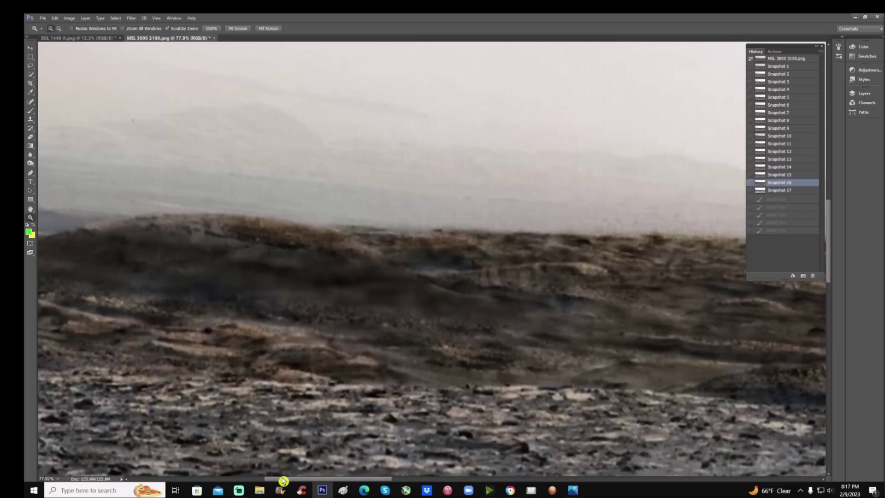
- Circle the arched formation and the adjoining rocky patch on the horizon in green on Snapshot 16
{"action": "left_click_drag", "start_coordinate": [283, 481], "coordinate": [316, 481]}
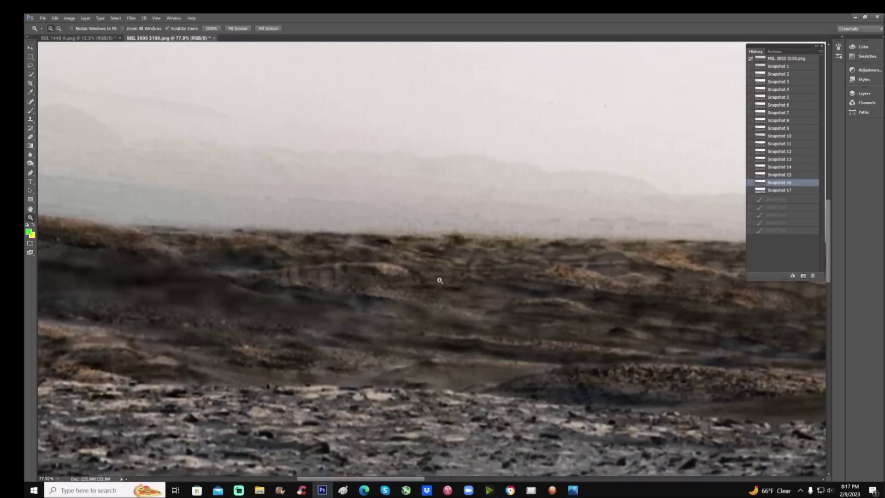
{"action": "left_click", "coordinate": [30, 111]}
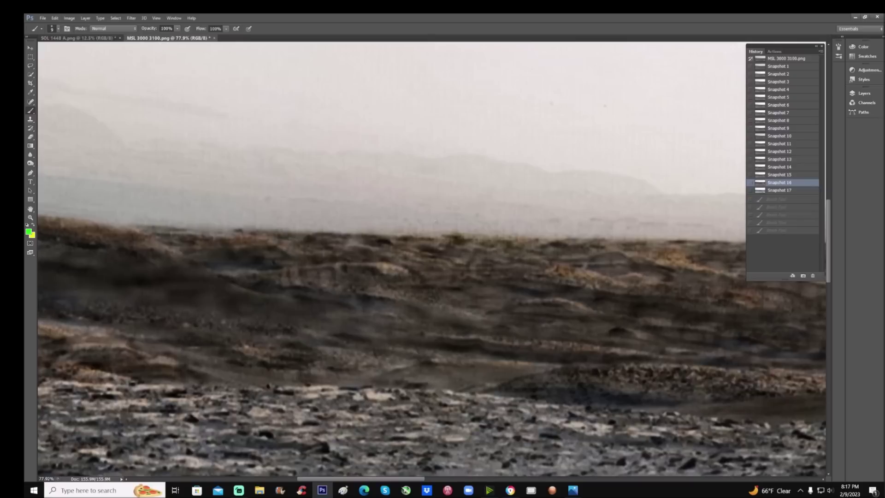
{"action": "mouse_move", "coordinate": [391, 229]}
{"action": "left_mouse_down"}
{"action": "mouse_move", "coordinate": [386, 268]}
{"action": "mouse_move", "coordinate": [460, 286]}
{"action": "left_mouse_up"}
{"action": "left_click_drag", "start_coordinate": [460, 287], "coordinate": [509, 259]}
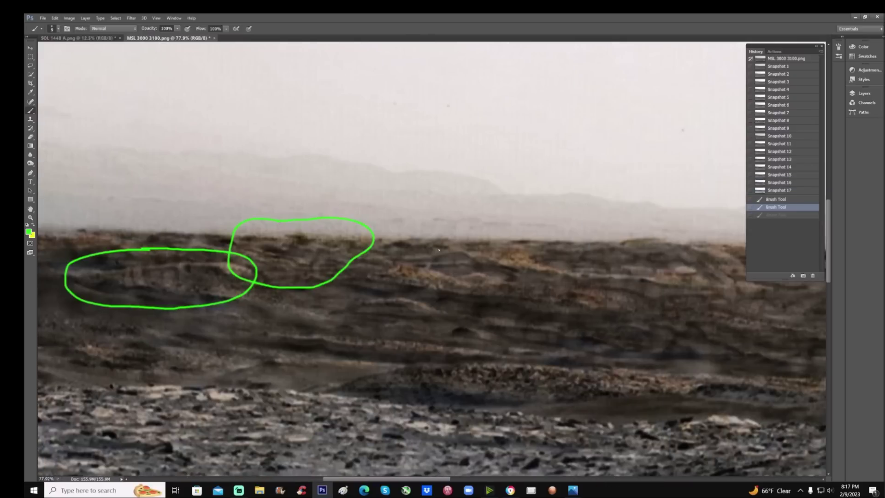
- Circle the orange-tinted patch right of the horizon circle, mark its ledge with hatched lines and an arrow, and roll back to the first brush stroke
{"action": "mouse_move", "coordinate": [392, 245]}
{"action": "left_mouse_down"}
{"action": "mouse_move", "coordinate": [355, 296]}
{"action": "mouse_move", "coordinate": [376, 252]}
{"action": "mouse_move", "coordinate": [392, 245]}
{"action": "left_mouse_up"}
{"action": "mouse_move", "coordinate": [367, 311]}
{"action": "left_mouse_down"}
{"action": "mouse_move", "coordinate": [383, 285]}
{"action": "mouse_move", "coordinate": [371, 277]}
{"action": "mouse_move", "coordinate": [425, 286]}
{"action": "left_mouse_up"}
{"action": "mouse_move", "coordinate": [372, 274]}
{"action": "left_mouse_down"}
{"action": "mouse_move", "coordinate": [420, 279]}
{"action": "mouse_move", "coordinate": [410, 281]}
{"action": "left_mouse_up"}
{"action": "left_click_drag", "start_coordinate": [405, 275], "coordinate": [390, 280]}
{"action": "left_click_drag", "start_coordinate": [385, 274], "coordinate": [383, 280]}
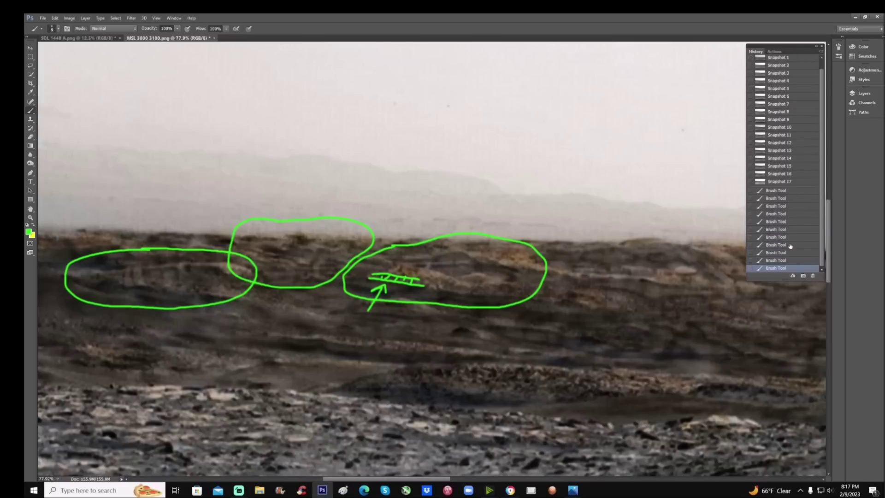
{"action": "left_click", "coordinate": [793, 194]}
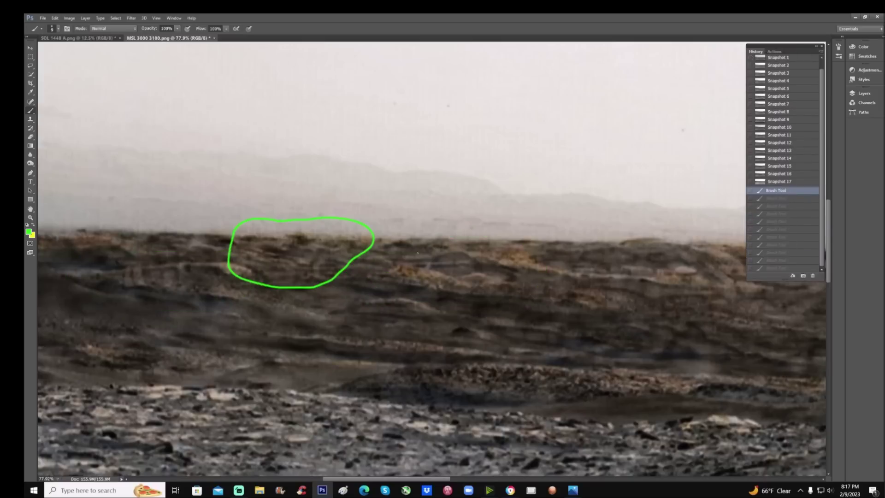
- Trace the low domed ridge right of the remaining circle and the line beneath it in green, and restore Snapshot 16
{"action": "mouse_move", "coordinate": [399, 258]}
{"action": "left_mouse_down"}
{"action": "mouse_move", "coordinate": [448, 251]}
{"action": "mouse_move", "coordinate": [489, 262]}
{"action": "left_mouse_up"}
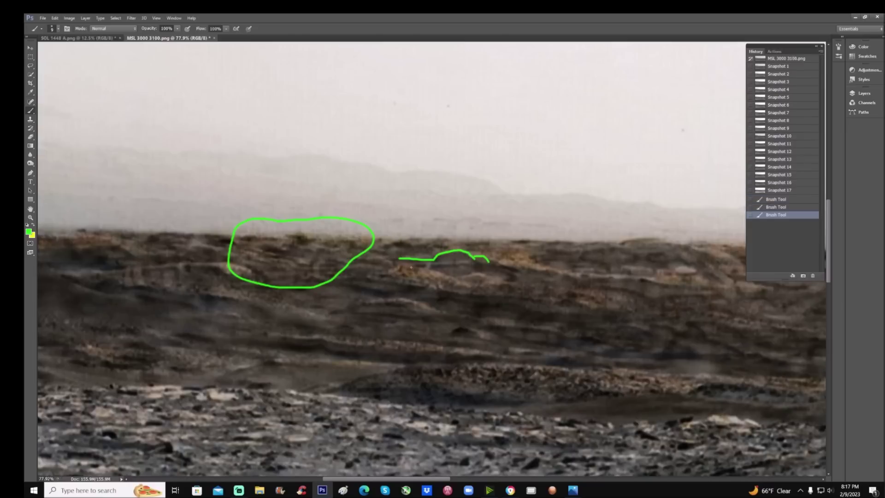
{"action": "mouse_move", "coordinate": [408, 263]}
{"action": "left_mouse_down"}
{"action": "mouse_move", "coordinate": [476, 260]}
{"action": "mouse_move", "coordinate": [448, 265]}
{"action": "mouse_move", "coordinate": [456, 254]}
{"action": "mouse_move", "coordinate": [476, 266]}
{"action": "left_mouse_up"}
{"action": "left_click", "coordinate": [799, 183]}
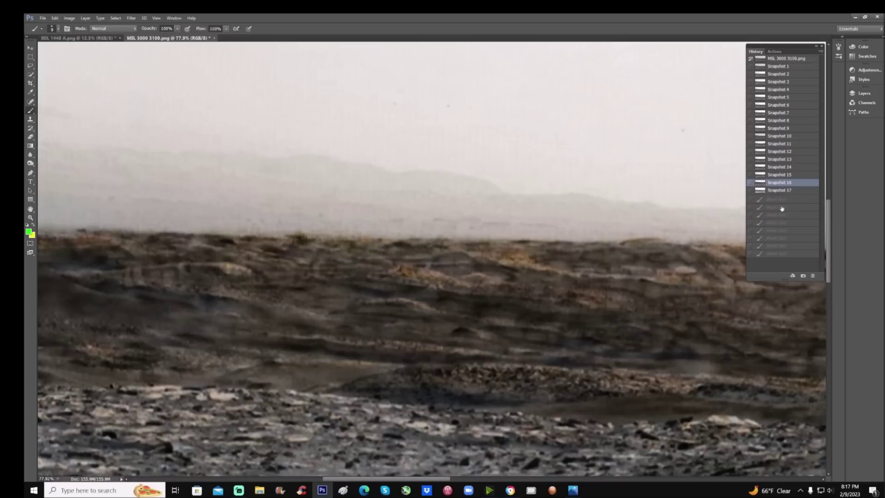
- Draw a large green circle around the rocky rise on the horizon farther right in the panorama, and restore Snapshot 16
{"action": "scroll", "coordinate": [469, 397], "scroll_direction": "right", "scroll_amount": 5}
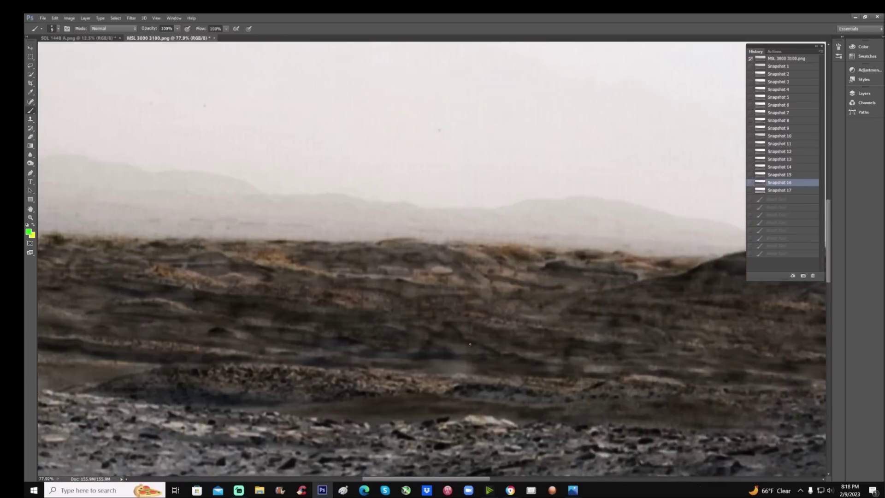
{"action": "mouse_move", "coordinate": [399, 211]}
{"action": "left_mouse_down"}
{"action": "mouse_move", "coordinate": [281, 262]}
{"action": "mouse_move", "coordinate": [334, 333]}
{"action": "mouse_move", "coordinate": [484, 328]}
{"action": "mouse_move", "coordinate": [492, 265]}
{"action": "mouse_move", "coordinate": [374, 212]}
{"action": "left_mouse_up"}
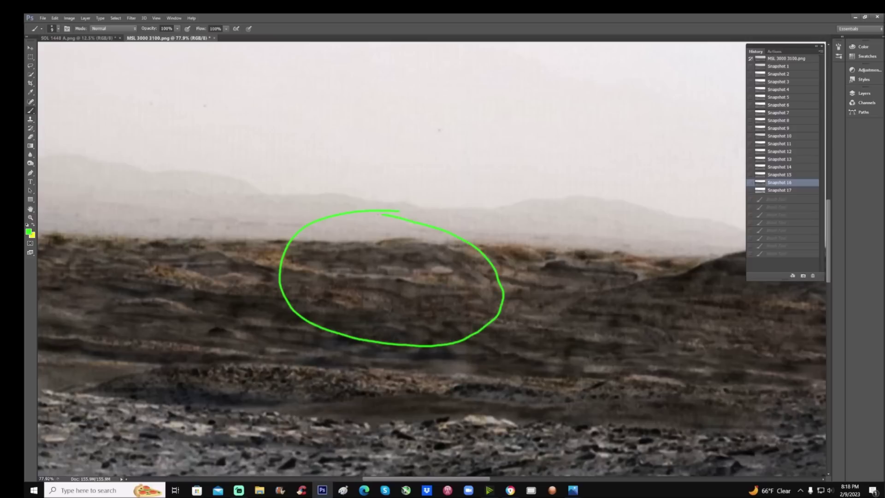
{"action": "left_click", "coordinate": [794, 182]}
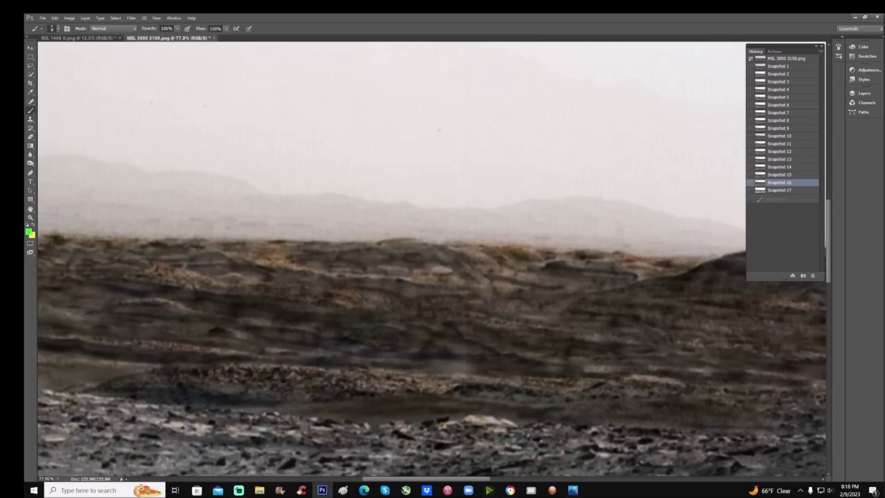
- Outline the sloping band left of the dark ledge with two green lines and short cross marks, and restore Snapshot 16
{"action": "left_click_drag", "start_coordinate": [487, 264], "coordinate": [565, 279]}
{"action": "left_click_drag", "start_coordinate": [486, 275], "coordinate": [564, 283]}
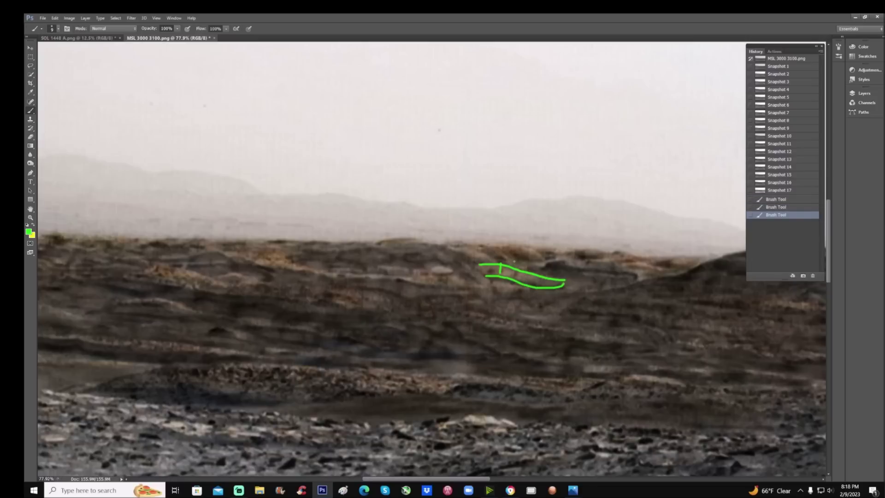
{"action": "left_click_drag", "start_coordinate": [514, 262], "coordinate": [514, 270]}
{"action": "left_click", "coordinate": [491, 270]}
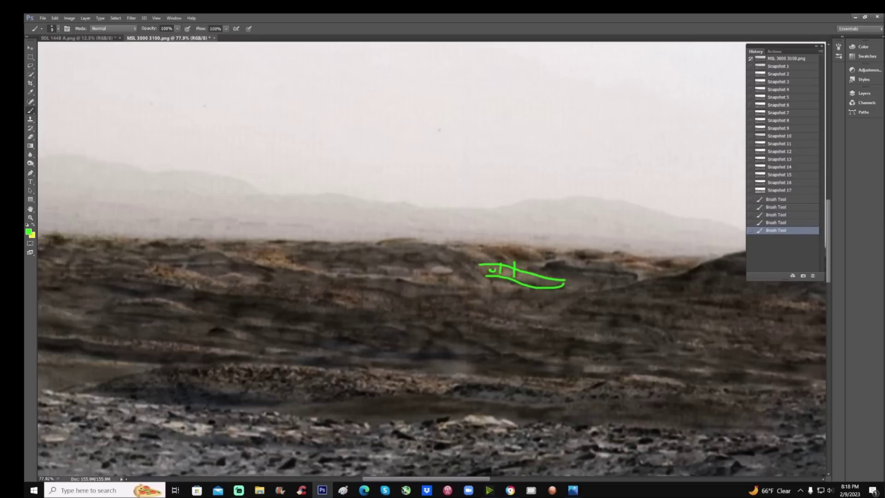
{"action": "left_click", "coordinate": [802, 183]}
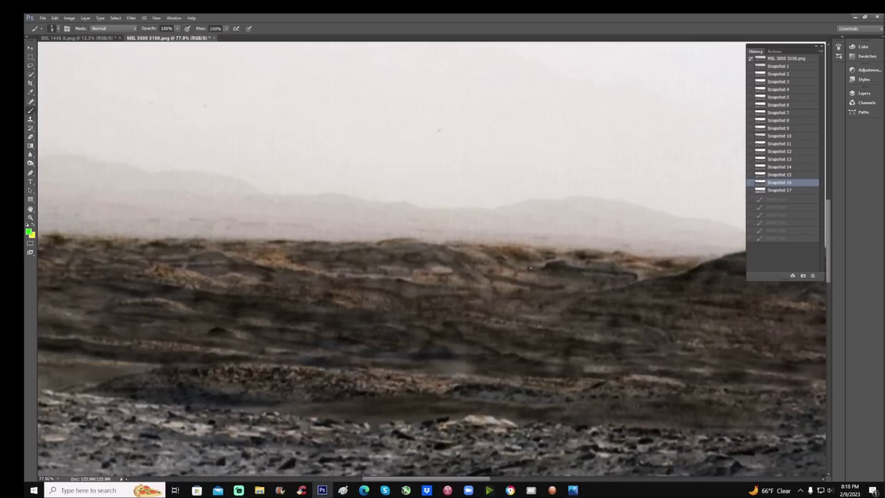
- Trace the stepped upper edge of the dark ledge in green from close up, and restore Snapshot 16
{"action": "left_click", "coordinate": [30, 217]}
{"action": "key", "text": "ctrl+plus"}
{"action": "left_click", "coordinate": [32, 112]}
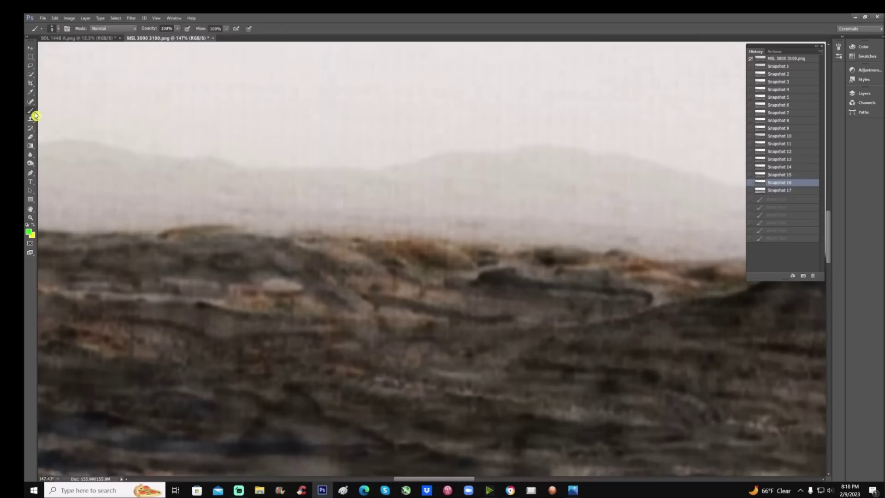
{"action": "mouse_move", "coordinate": [459, 279]}
{"action": "left_mouse_down"}
{"action": "mouse_move", "coordinate": [514, 267]}
{"action": "mouse_move", "coordinate": [522, 278]}
{"action": "mouse_move", "coordinate": [647, 290]}
{"action": "mouse_move", "coordinate": [653, 310]}
{"action": "left_mouse_up"}
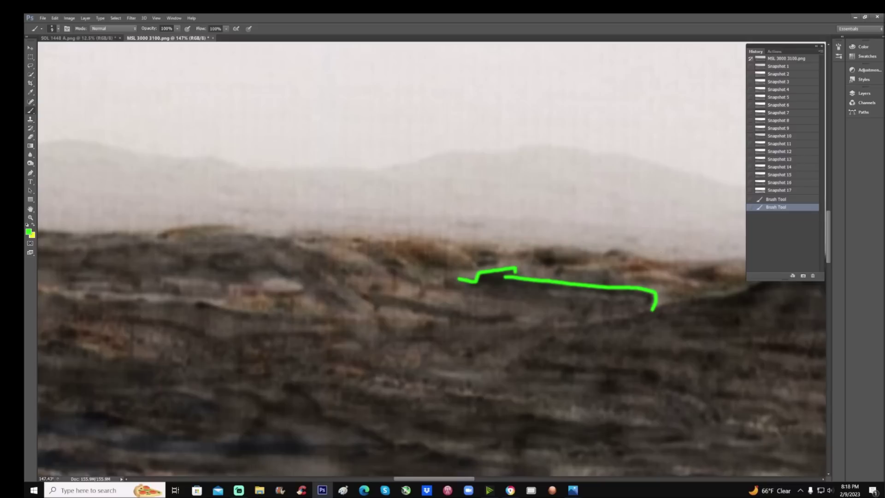
{"action": "left_click", "coordinate": [792, 182]}
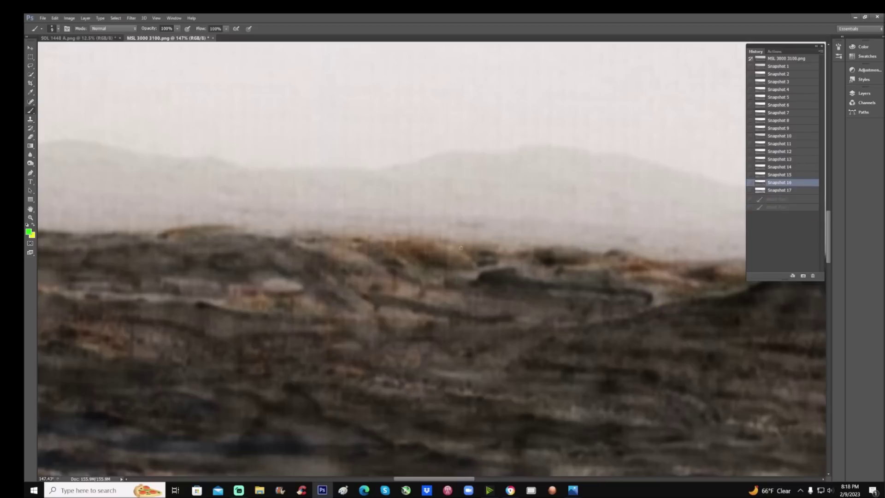
- Draw a green arrow in the sky pointing down at the small flat-topped mound on the ridge
{"action": "left_click", "coordinate": [30, 217]}
{"action": "left_click_drag", "start_coordinate": [462, 248], "coordinate": [445, 258]}
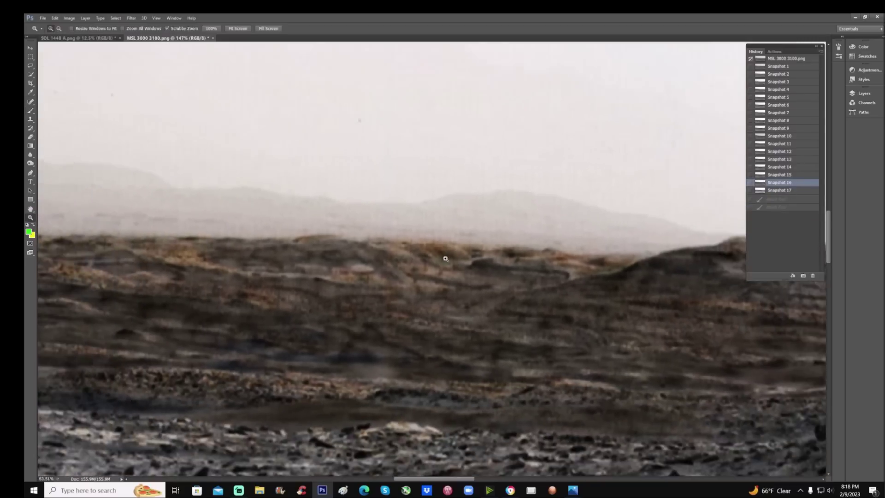
{"action": "left_click_drag", "start_coordinate": [457, 478], "coordinate": [539, 482]}
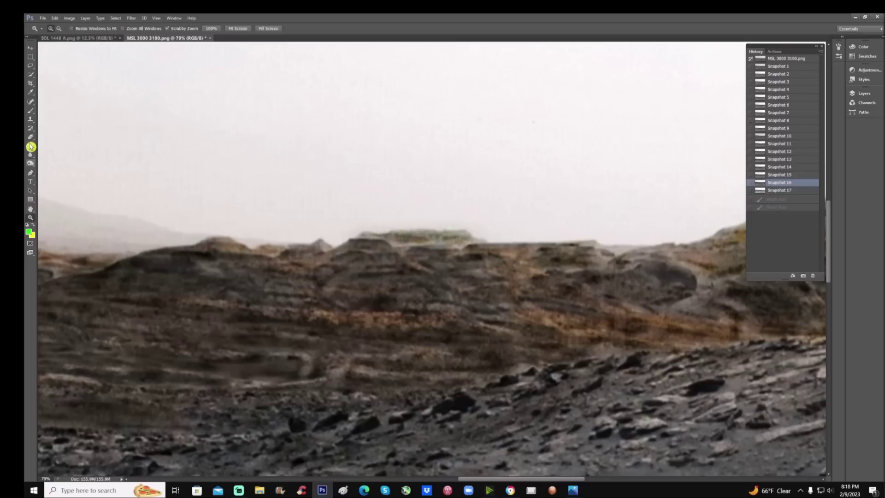
{"action": "left_click", "coordinate": [30, 111]}
{"action": "mouse_move", "coordinate": [357, 186]}
{"action": "left_mouse_down"}
{"action": "mouse_move", "coordinate": [361, 236]}
{"action": "mouse_move", "coordinate": [374, 226]}
{"action": "left_mouse_up"}
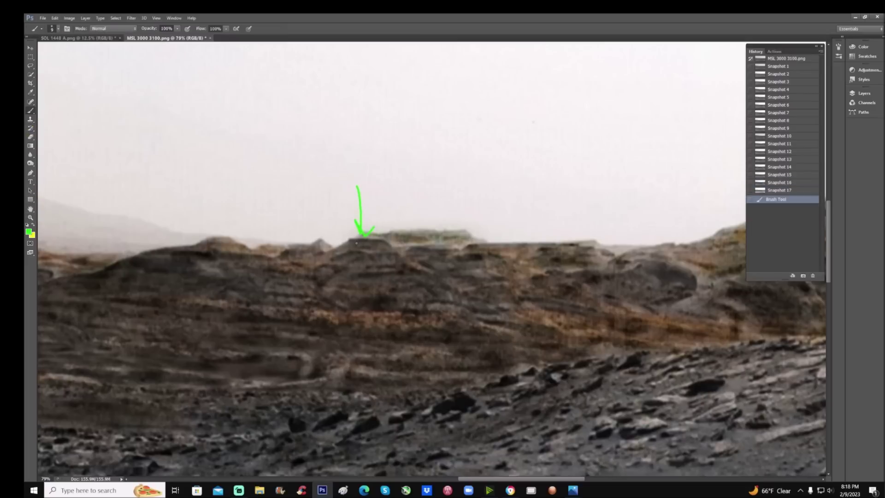
- Reduce the brush size, outline the flat-topped mound with vertical marks in green, and roll back to the arrow alone
{"action": "left_click", "coordinate": [30, 217]}
{"action": "left_click_drag", "start_coordinate": [201, 211], "coordinate": [211, 205]}
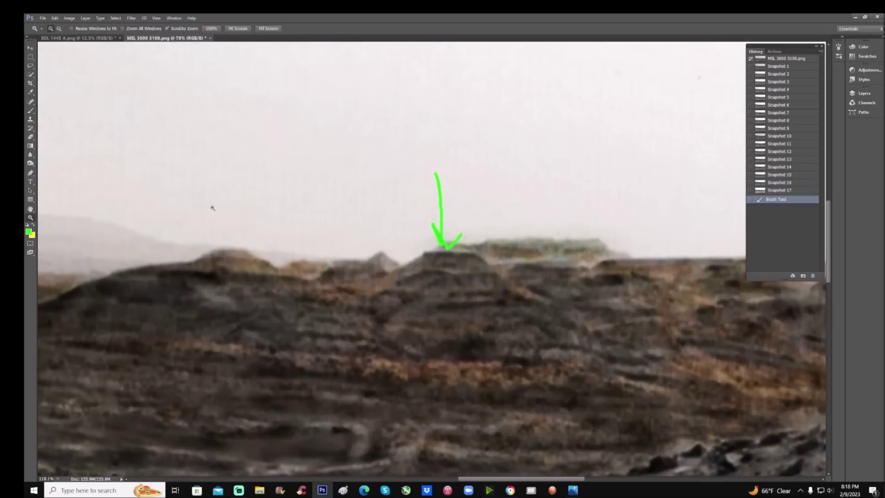
{"action": "left_click", "coordinate": [32, 112]}
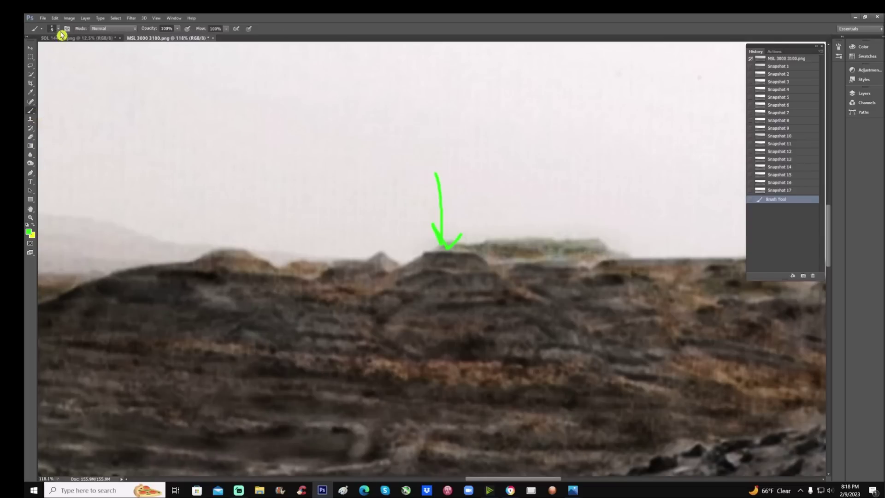
{"action": "left_click", "coordinate": [57, 28]}
{"action": "left_click_drag", "start_coordinate": [50, 56], "coordinate": [42, 56]}
{"action": "mouse_move", "coordinate": [428, 253]}
{"action": "left_mouse_down"}
{"action": "mouse_move", "coordinate": [481, 259]}
{"action": "mouse_move", "coordinate": [458, 256]}
{"action": "mouse_move", "coordinate": [460, 268]}
{"action": "mouse_move", "coordinate": [437, 255]}
{"action": "mouse_move", "coordinate": [434, 266]}
{"action": "mouse_move", "coordinate": [404, 270]}
{"action": "left_mouse_up"}
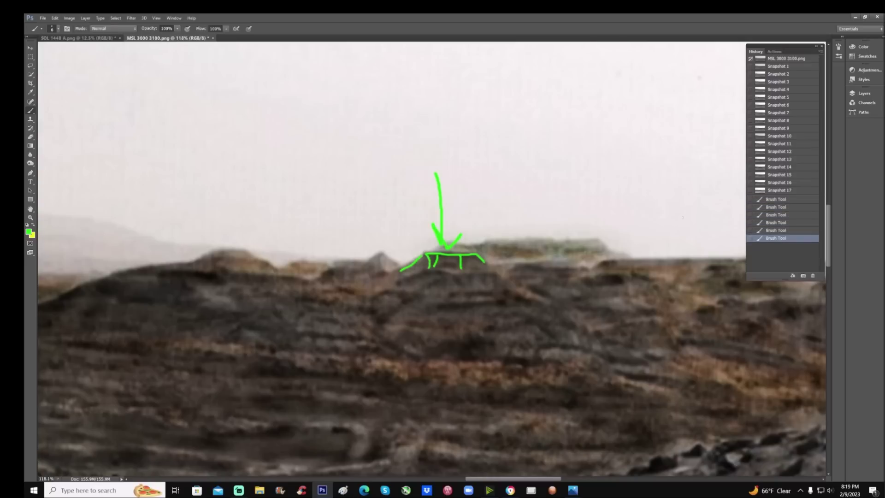
{"action": "left_click", "coordinate": [774, 199]}
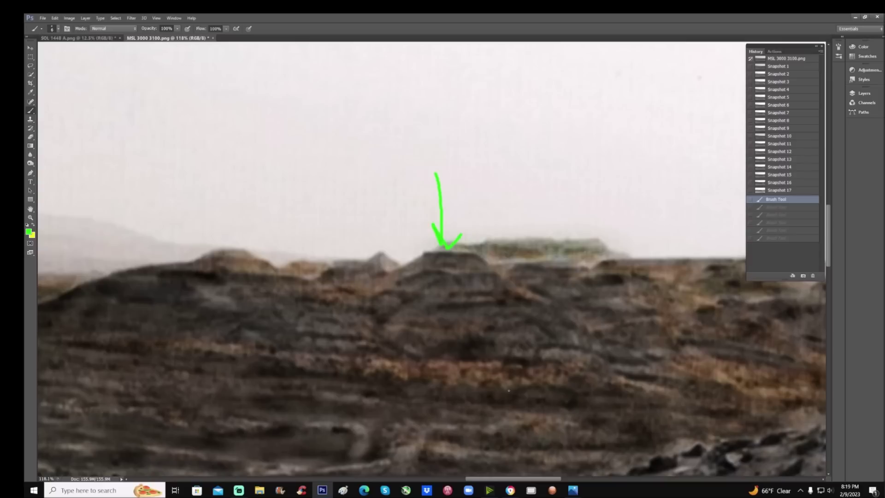
- Trace the upper edge of the dark rounded rock farther right with a green line, and roll back to the arrow stroke
{"action": "left_click_drag", "start_coordinate": [489, 479], "coordinate": [549, 479]}
{"action": "mouse_move", "coordinate": [426, 291]}
{"action": "left_mouse_down"}
{"action": "mouse_move", "coordinate": [452, 299]}
{"action": "mouse_move", "coordinate": [357, 277]}
{"action": "left_mouse_up"}
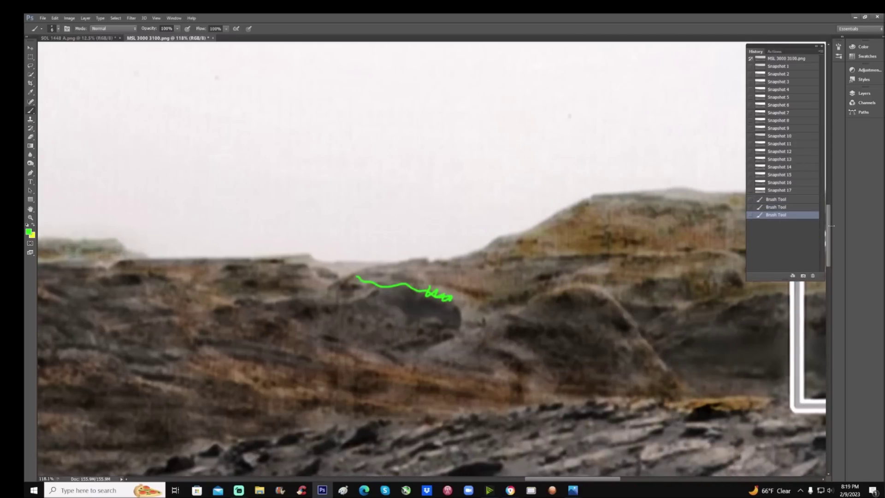
{"action": "left_click", "coordinate": [784, 199]}
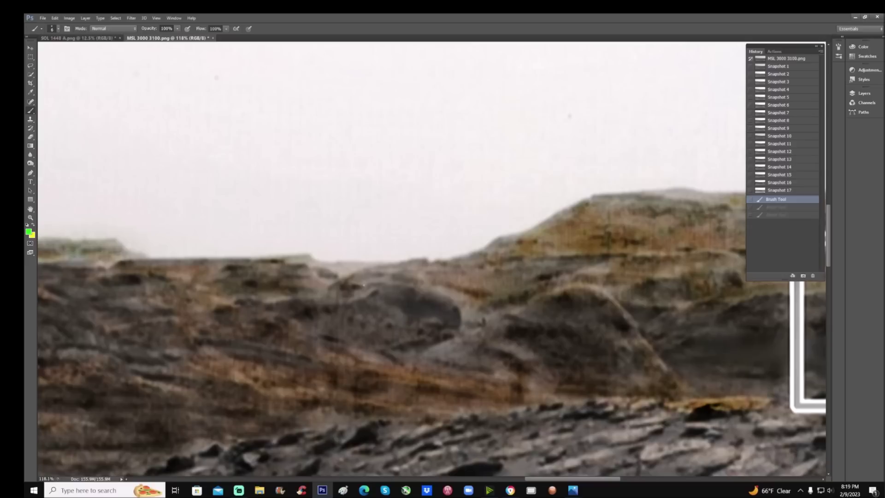
- Retrace the dark rounded rock's top and curved right edge in green, add an arrow toward the curve, and restore Snapshot 16
{"action": "mouse_move", "coordinate": [375, 283]}
{"action": "left_mouse_down"}
{"action": "mouse_move", "coordinate": [453, 300]}
{"action": "mouse_move", "coordinate": [426, 294]}
{"action": "mouse_move", "coordinate": [445, 297]}
{"action": "left_mouse_up"}
{"action": "left_click", "coordinate": [427, 293]}
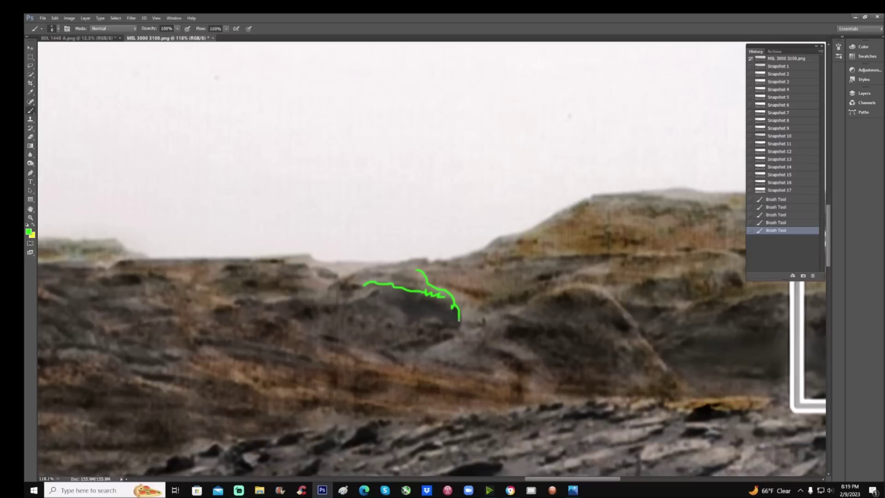
{"action": "left_click_drag", "start_coordinate": [456, 330], "coordinate": [421, 350]}
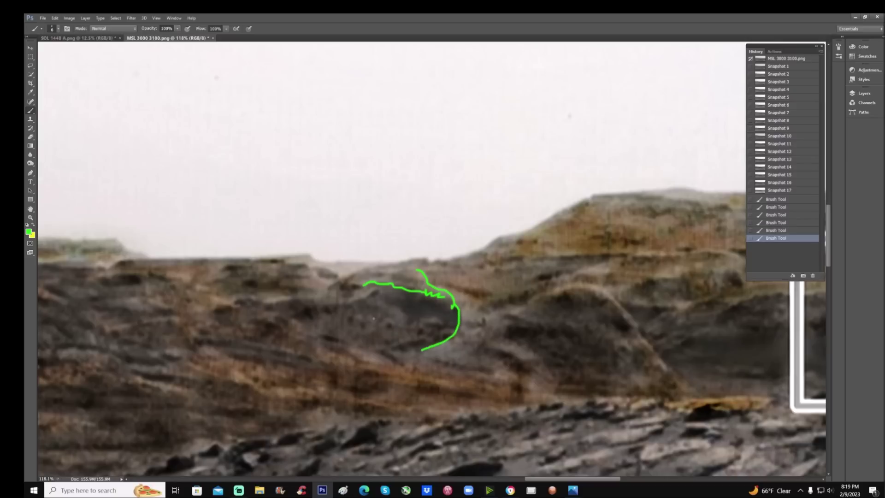
{"action": "mouse_move", "coordinate": [341, 326]}
{"action": "left_mouse_down"}
{"action": "mouse_move", "coordinate": [429, 323]}
{"action": "mouse_move", "coordinate": [399, 332]}
{"action": "left_mouse_up"}
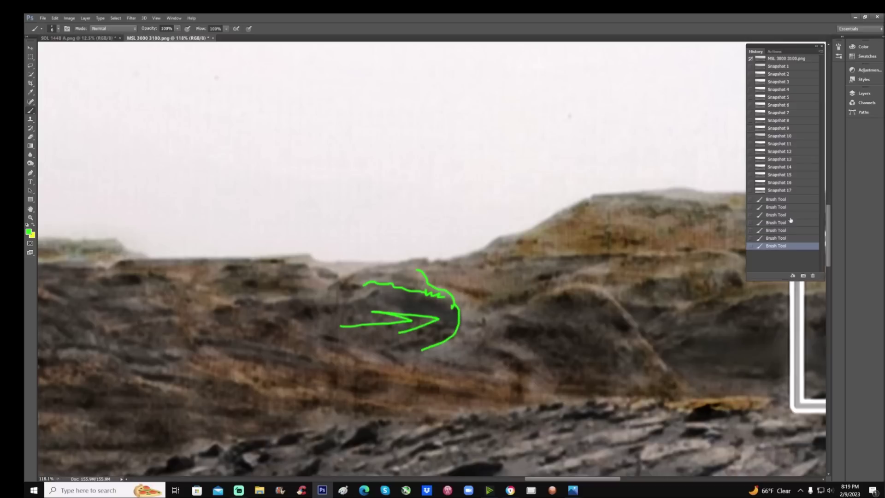
{"action": "left_click", "coordinate": [795, 183]}
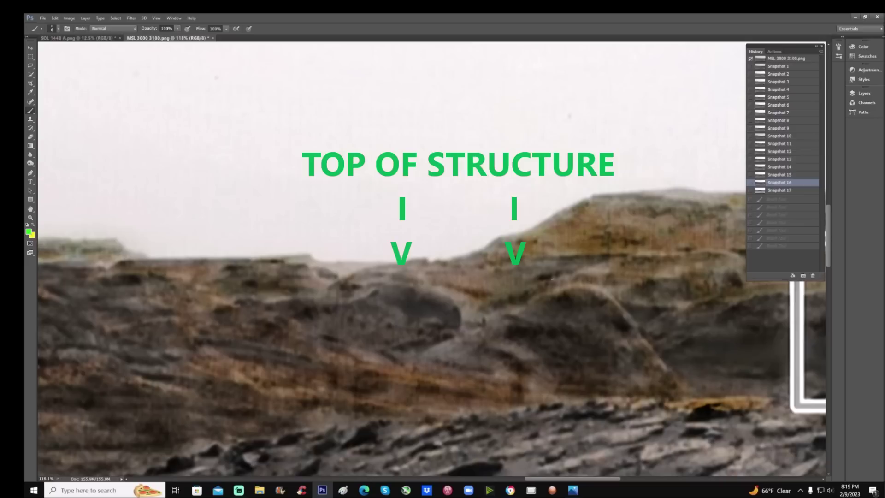
- Outline the recess beside the arched mound and the stepped shapes above it in green, and restore Snapshot 16
{"action": "scroll", "coordinate": [506, 298], "scroll_direction": "right", "scroll_amount": 5}
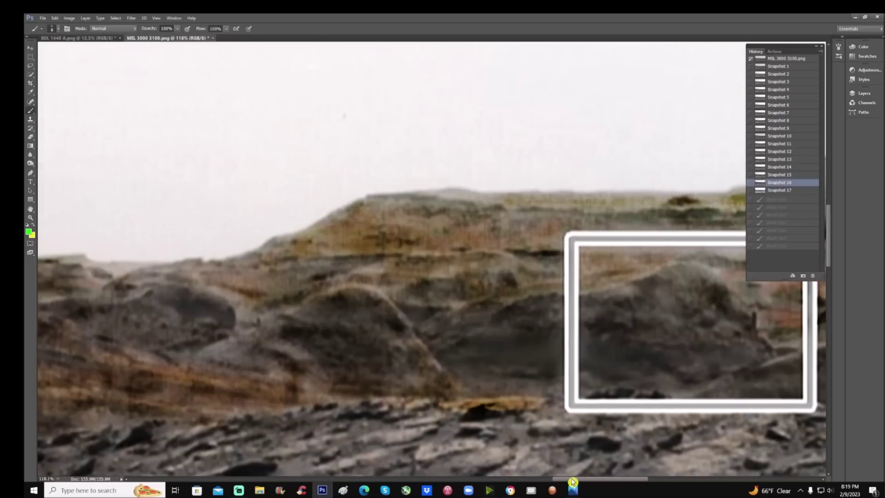
{"action": "mouse_move", "coordinate": [463, 274]}
{"action": "left_mouse_down"}
{"action": "mouse_move", "coordinate": [406, 284]}
{"action": "mouse_move", "coordinate": [418, 303]}
{"action": "mouse_move", "coordinate": [505, 300]}
{"action": "left_mouse_up"}
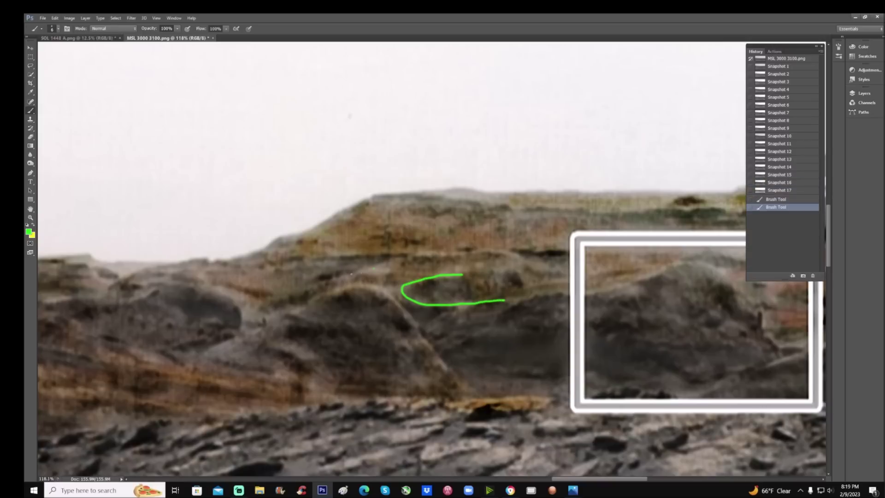
{"action": "mouse_move", "coordinate": [349, 281]}
{"action": "left_mouse_down"}
{"action": "mouse_move", "coordinate": [385, 282]}
{"action": "mouse_move", "coordinate": [400, 262]}
{"action": "mouse_move", "coordinate": [442, 259]}
{"action": "left_mouse_up"}
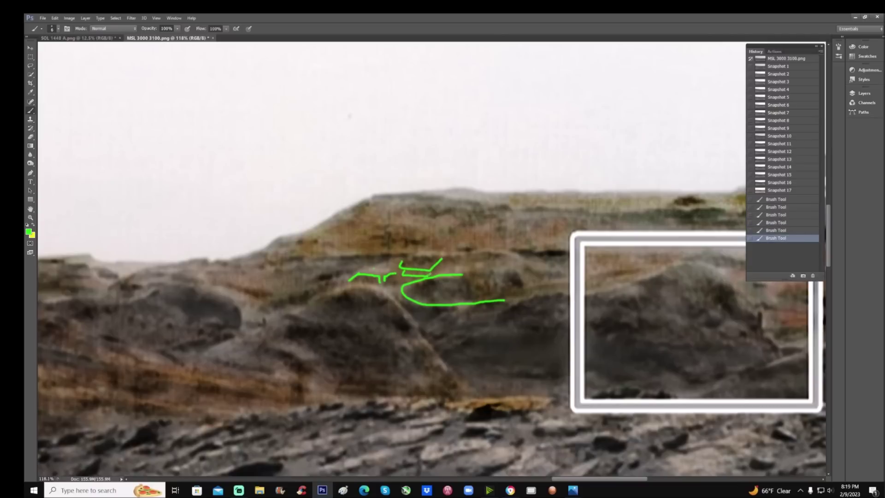
{"action": "left_click", "coordinate": [779, 183]}
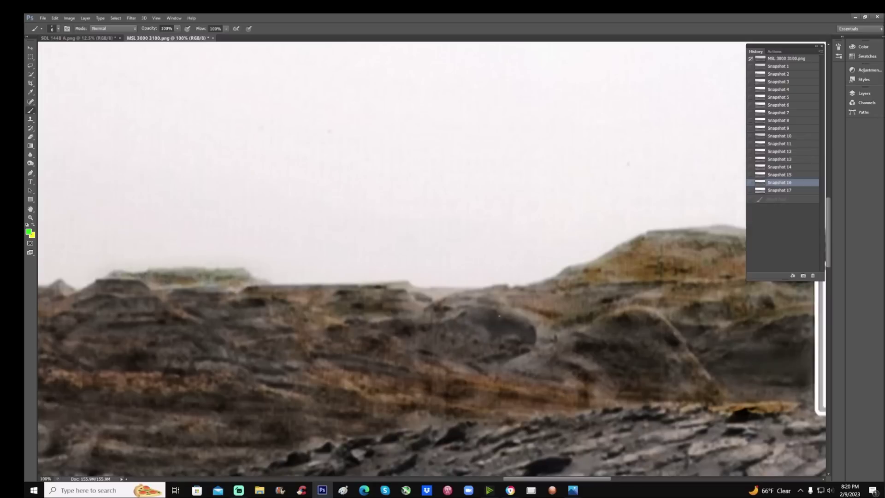
- Trace the dark rounded rock's curved right edge in green and draw an arrow pointing toward it
{"action": "mouse_move", "coordinate": [531, 324]}
{"action": "left_mouse_down"}
{"action": "mouse_move", "coordinate": [534, 349]}
{"action": "mouse_move", "coordinate": [498, 367]}
{"action": "left_mouse_up"}
{"action": "mouse_move", "coordinate": [384, 369]}
{"action": "left_mouse_down"}
{"action": "mouse_move", "coordinate": [440, 354]}
{"action": "mouse_move", "coordinate": [416, 350]}
{"action": "mouse_move", "coordinate": [436, 364]}
{"action": "left_mouse_up"}
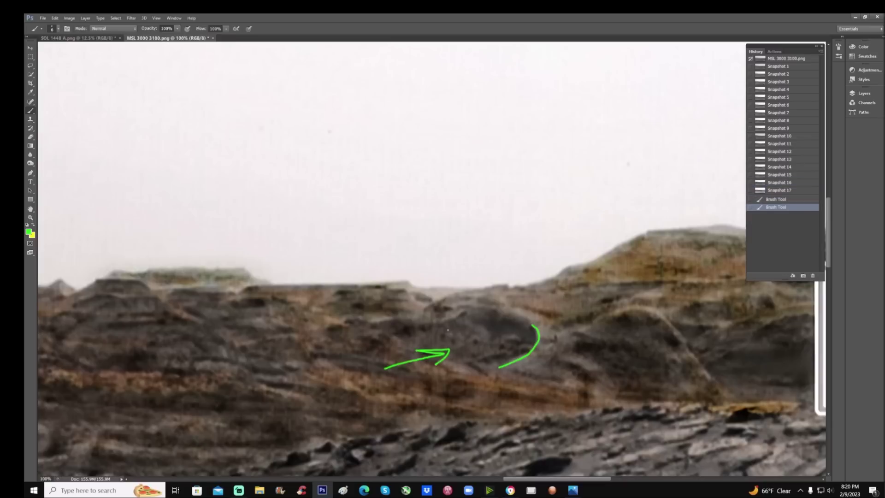
- Circle the two neighbouring rocky patches along the distant horizon in green, back in the panorama's flat stretch
{"action": "left_click_drag", "start_coordinate": [512, 478], "coordinate": [467, 478]}
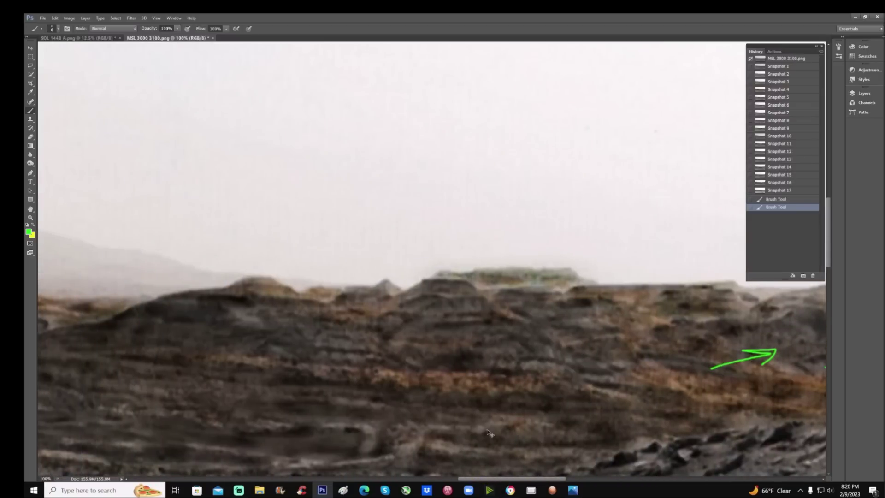
{"action": "left_click", "coordinate": [31, 218]}
{"action": "left_click_drag", "start_coordinate": [413, 243], "coordinate": [364, 242]}
{"action": "left_click_drag", "start_coordinate": [459, 474], "coordinate": [336, 473]}
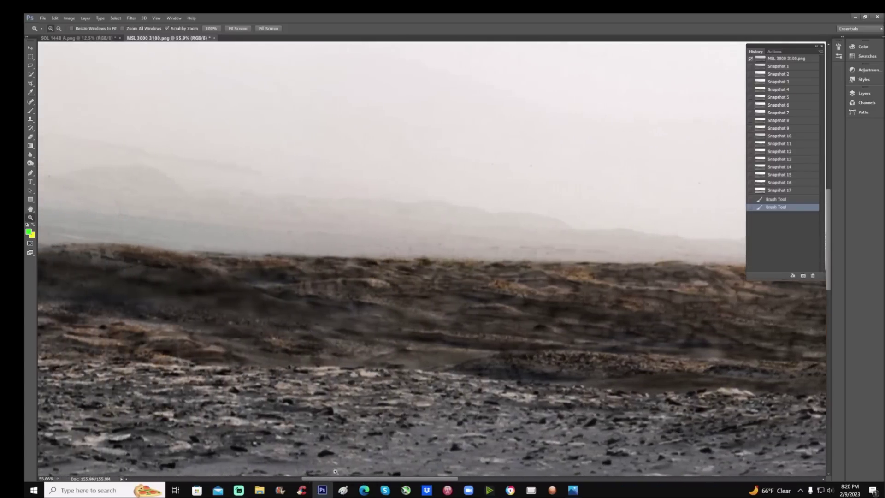
{"action": "left_click_drag", "start_coordinate": [632, 215], "coordinate": [651, 216]}
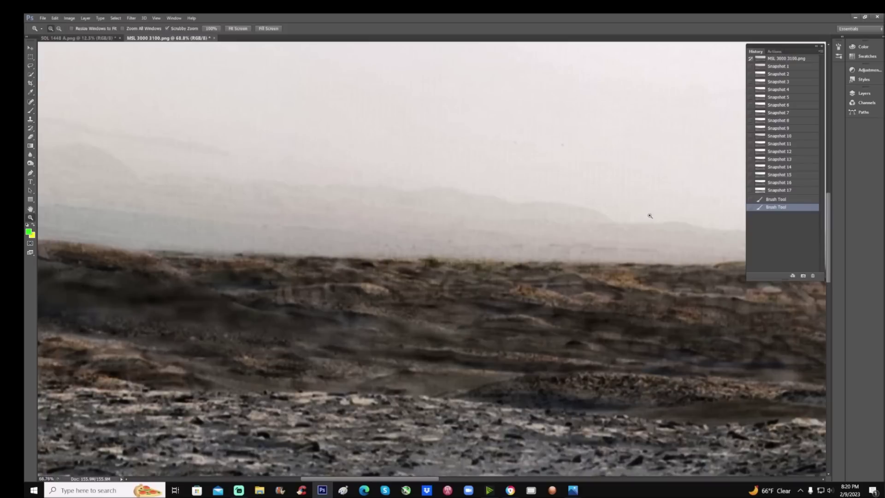
{"action": "left_click", "coordinate": [31, 111]}
{"action": "mouse_move", "coordinate": [407, 252]}
{"action": "left_mouse_down"}
{"action": "mouse_move", "coordinate": [400, 295]}
{"action": "mouse_move", "coordinate": [493, 272]}
{"action": "mouse_move", "coordinate": [482, 249]}
{"action": "left_mouse_up"}
{"action": "mouse_move", "coordinate": [555, 251]}
{"action": "left_mouse_down"}
{"action": "mouse_move", "coordinate": [516, 306]}
{"action": "mouse_move", "coordinate": [553, 253]}
{"action": "left_mouse_up"}
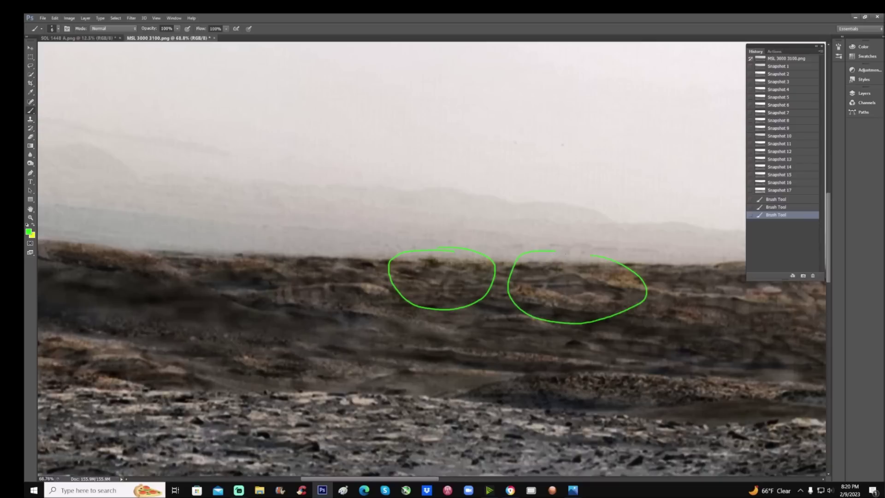
- Circle the third rocky patch along the horizon, beside the two circled ones, in green, and restore Snapshot 1
{"action": "mouse_move", "coordinate": [361, 266]}
{"action": "left_mouse_down"}
{"action": "mouse_move", "coordinate": [329, 264]}
{"action": "mouse_move", "coordinate": [230, 288]}
{"action": "mouse_move", "coordinate": [386, 321]}
{"action": "mouse_move", "coordinate": [352, 267]}
{"action": "left_mouse_up"}
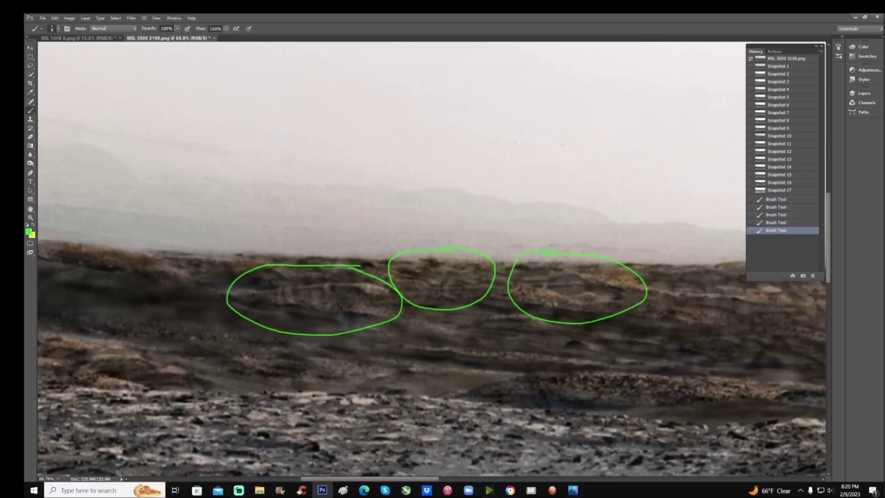
{"action": "left_click", "coordinate": [793, 67]}
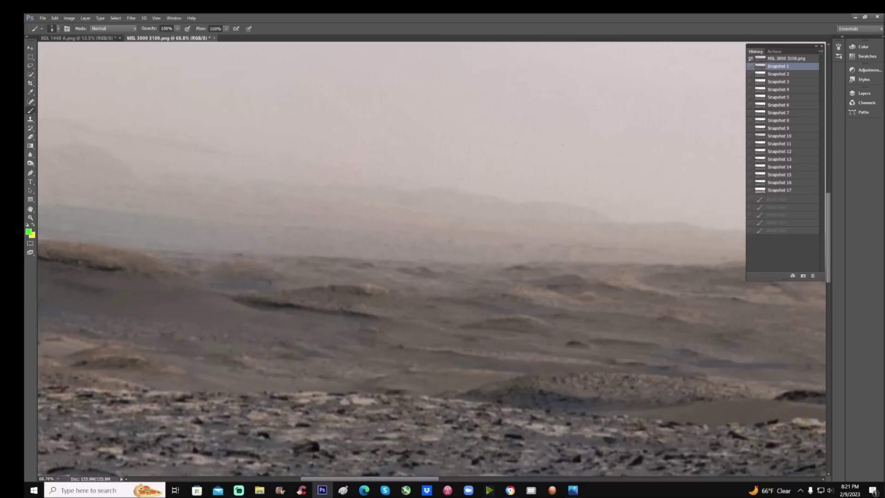
- Compare the rocky terrain just below the distant horizon in Snapshots 1, 16 and 17
{"action": "scroll", "coordinate": [551, 220], "scroll_direction": "up", "scroll_amount": 3}
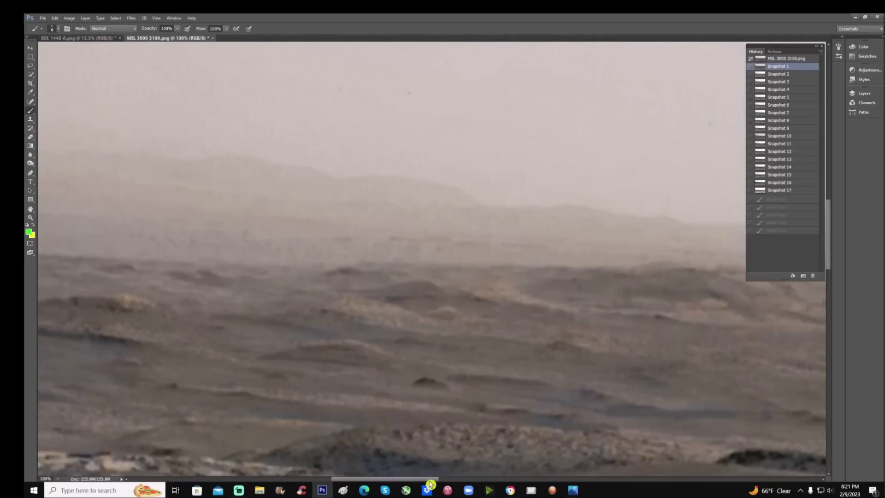
{"action": "left_click", "coordinate": [799, 182]}
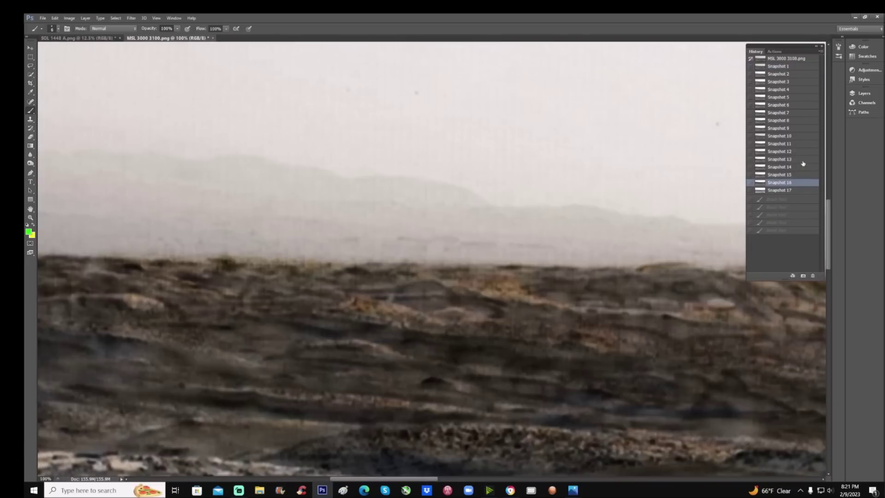
{"action": "left_click", "coordinate": [799, 191]}
{"action": "left_click", "coordinate": [790, 67]}
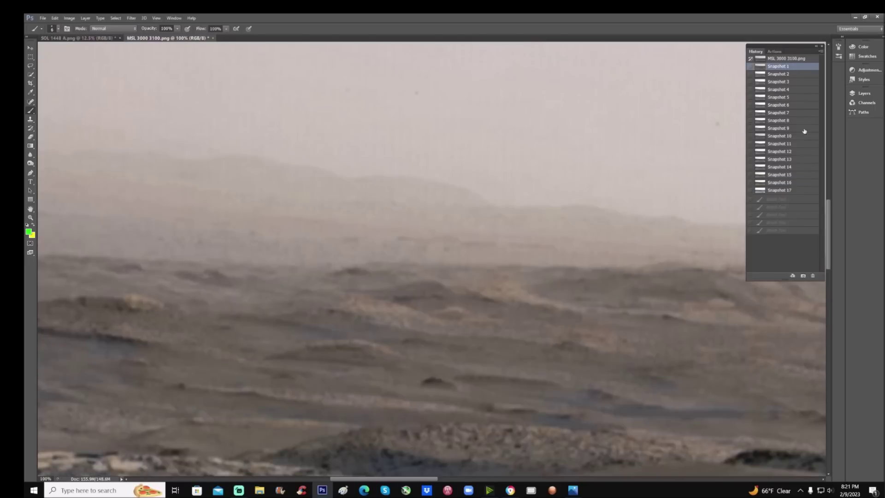
{"action": "left_click", "coordinate": [797, 191]}
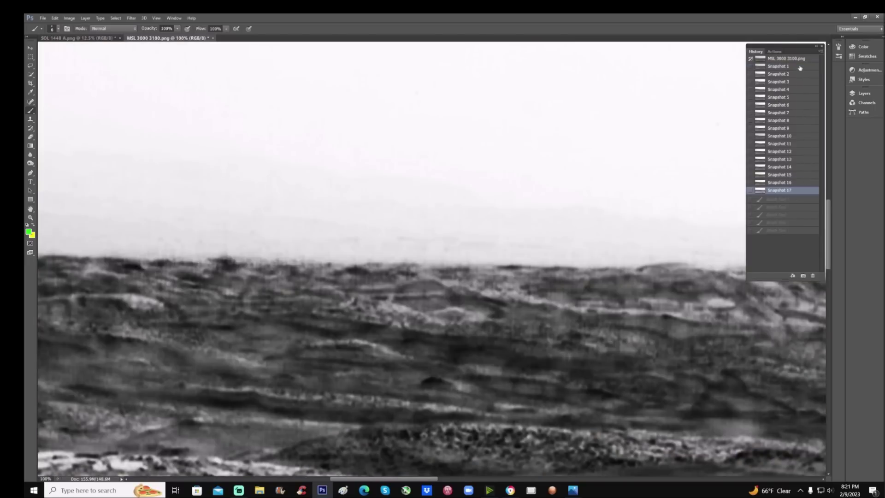
{"action": "left_click", "coordinate": [801, 67]}
{"action": "left_click", "coordinate": [800, 191]}
- Compare the neighbouring low ridge in Snapshots 1 and 17, and trace its square-toothed shapes in green on Snapshot 1
{"action": "left_click_drag", "start_coordinate": [427, 479], "coordinate": [394, 479]}
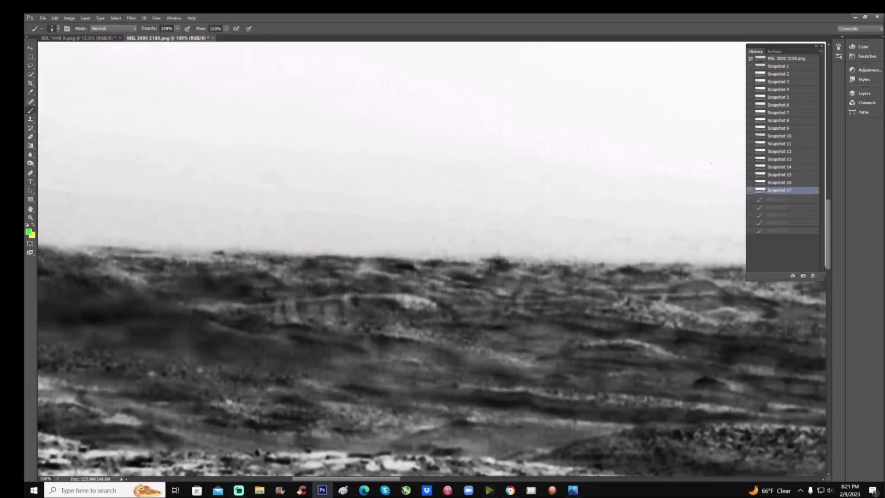
{"action": "left_click", "coordinate": [793, 68]}
{"action": "left_click", "coordinate": [798, 190]}
{"action": "left_click", "coordinate": [791, 66]}
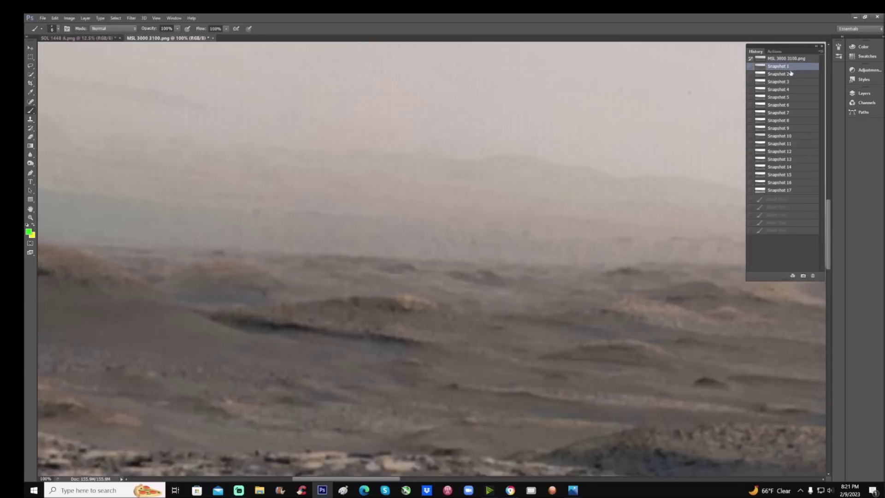
{"action": "mouse_move", "coordinate": [270, 309]}
{"action": "left_mouse_down"}
{"action": "mouse_move", "coordinate": [282, 323]}
{"action": "mouse_move", "coordinate": [282, 309]}
{"action": "mouse_move", "coordinate": [285, 326]}
{"action": "mouse_move", "coordinate": [293, 325]}
{"action": "mouse_move", "coordinate": [295, 304]}
{"action": "mouse_move", "coordinate": [304, 314]}
{"action": "mouse_move", "coordinate": [350, 315]}
{"action": "left_mouse_up"}
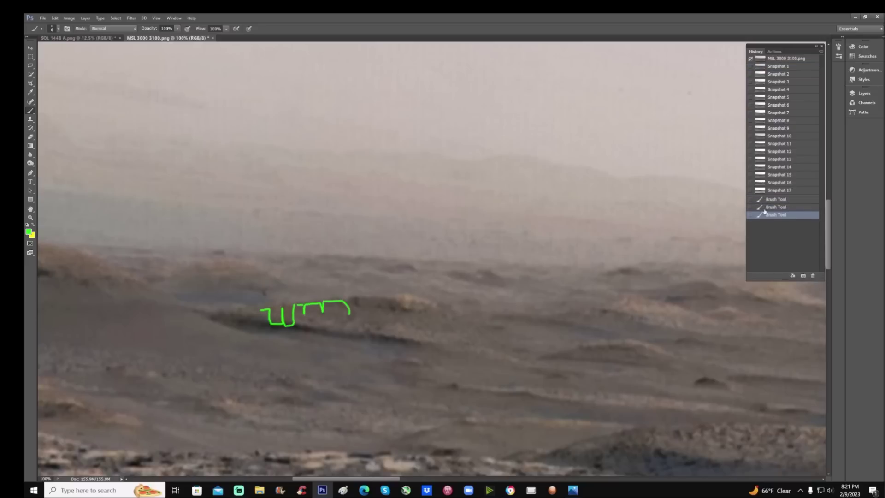
- Compare the low ridge without the green tracing in Snapshots 1, 16 and 17
{"action": "left_click", "coordinate": [797, 191]}
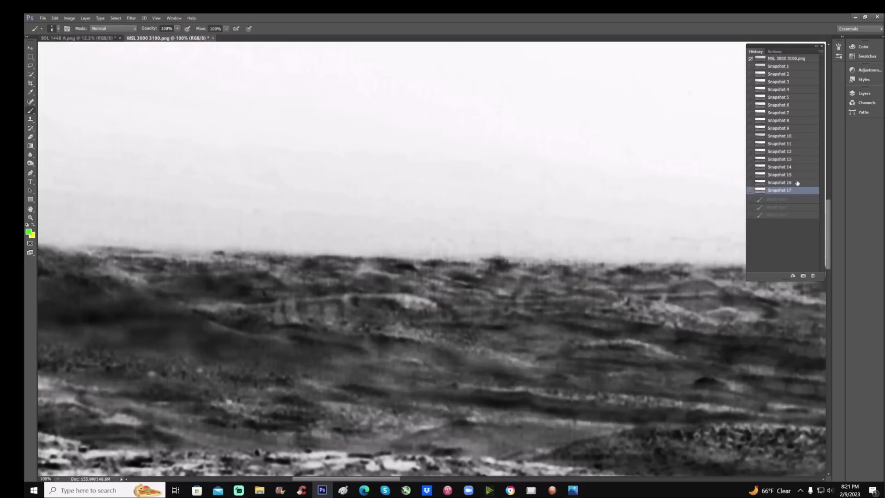
{"action": "left_click", "coordinate": [797, 183]}
{"action": "left_click", "coordinate": [796, 191]}
{"action": "left_click", "coordinate": [798, 67]}
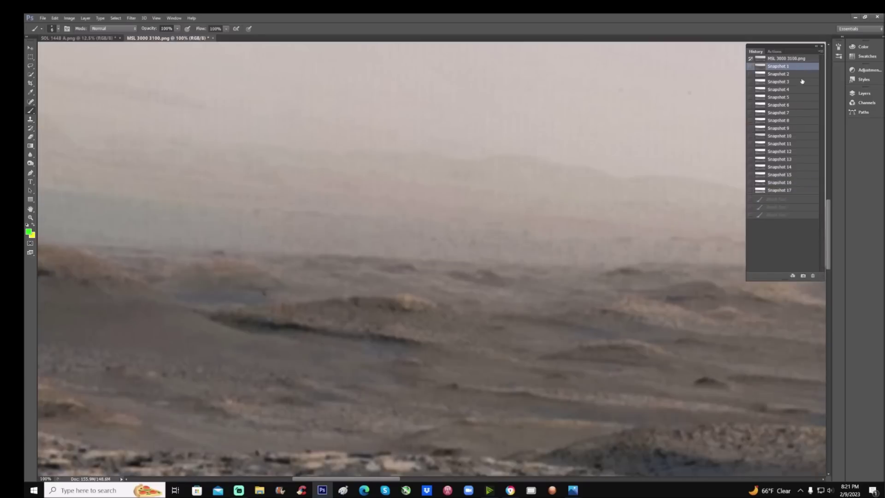
{"action": "left_click", "coordinate": [800, 191]}
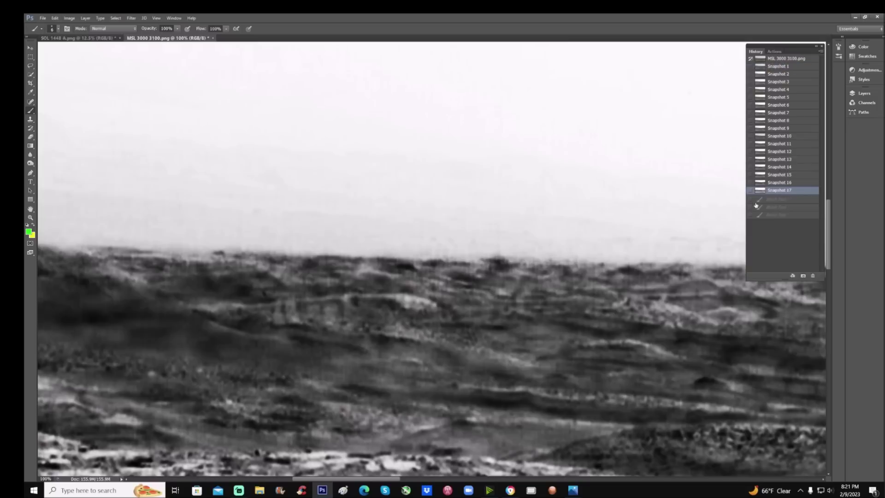
- Mark the low ridge with a small green tick on Snapshot 17, circle the terrain beside it, and restore Snapshot 1
{"action": "left_click_drag", "start_coordinate": [362, 293], "coordinate": [363, 303]}
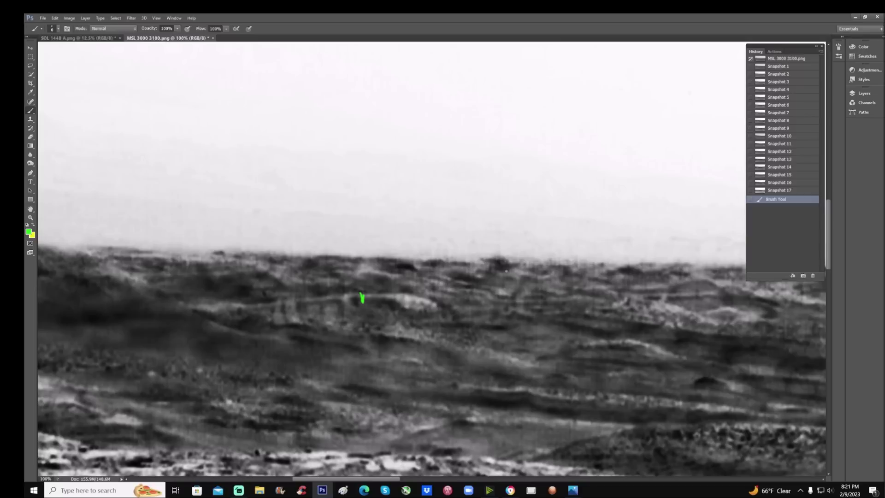
{"action": "mouse_move", "coordinate": [508, 255]}
{"action": "left_mouse_down"}
{"action": "mouse_move", "coordinate": [388, 266]}
{"action": "mouse_move", "coordinate": [598, 320]}
{"action": "mouse_move", "coordinate": [456, 252]}
{"action": "left_mouse_up"}
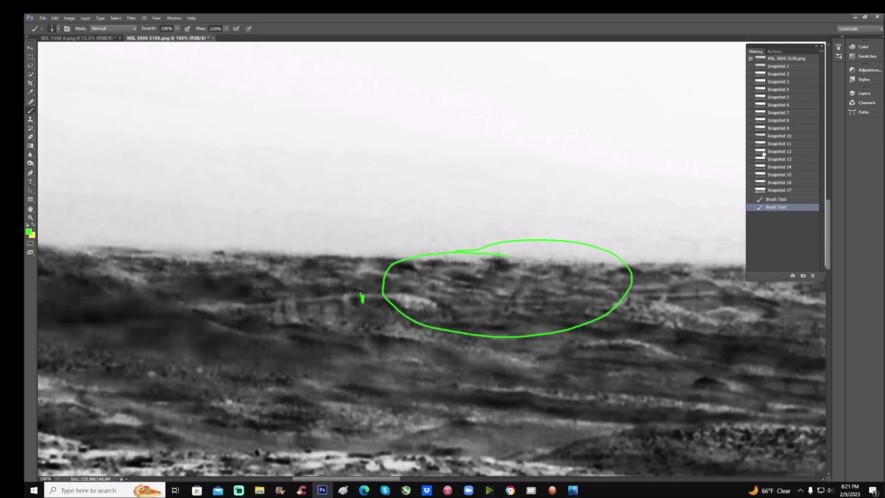
{"action": "left_click", "coordinate": [793, 190]}
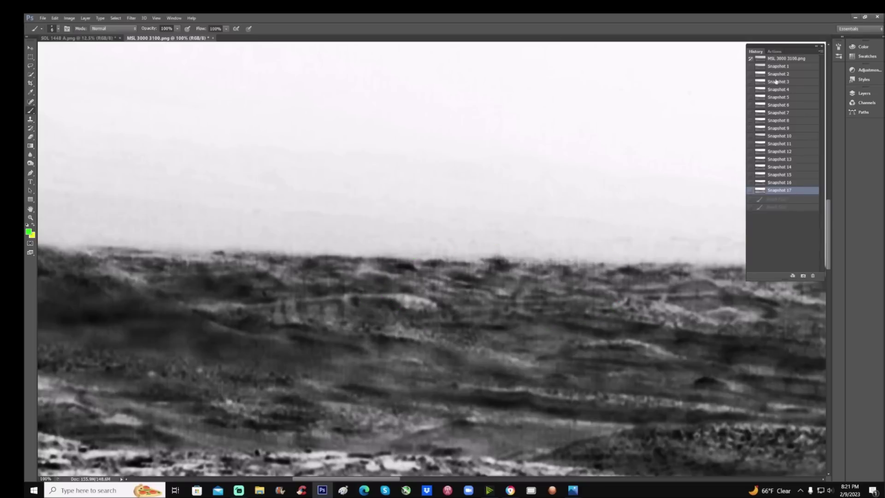
{"action": "left_click", "coordinate": [788, 67]}
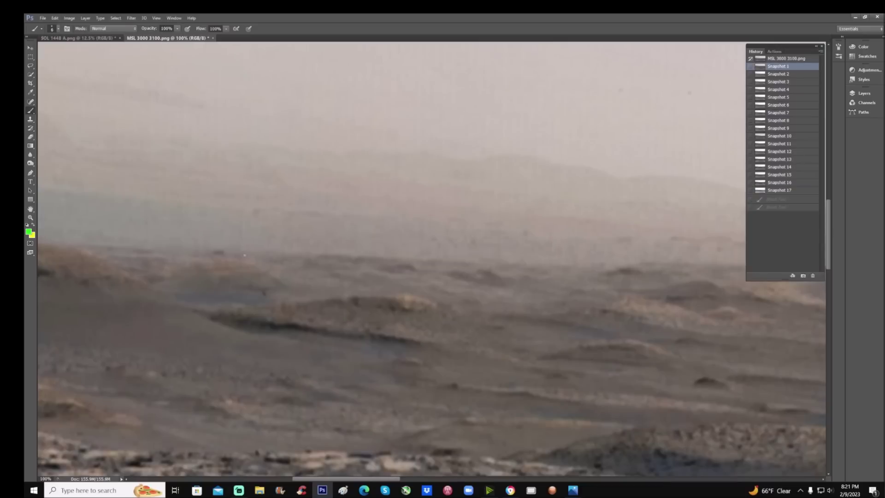
- Examine the wider terrain from the long dark mound to the peaked hill, comparing Snapshots 1, 16 and 17
{"action": "left_click", "coordinate": [30, 218]}
{"action": "left_click", "coordinate": [326, 256], "text": "alt"}
{"action": "left_click", "coordinate": [327, 256], "text": "alt"}
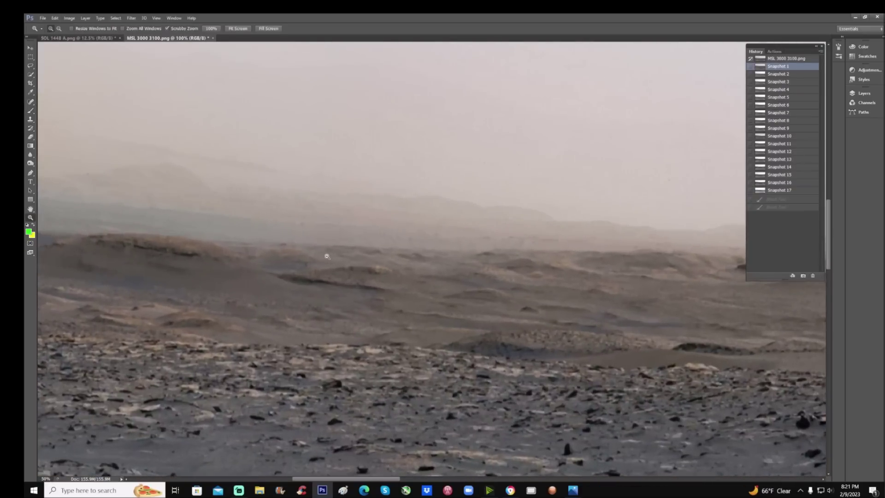
{"action": "left_click", "coordinate": [30, 114]}
{"action": "mouse_move", "coordinate": [175, 286]}
{"action": "left_mouse_down"}
{"action": "mouse_move", "coordinate": [85, 318]}
{"action": "mouse_move", "coordinate": [182, 291]}
{"action": "left_mouse_up"}
{"action": "mouse_move", "coordinate": [389, 459]}
{"action": "left_mouse_down"}
{"action": "mouse_move", "coordinate": [642, 286]}
{"action": "mouse_move", "coordinate": [636, 307]}
{"action": "left_mouse_up"}
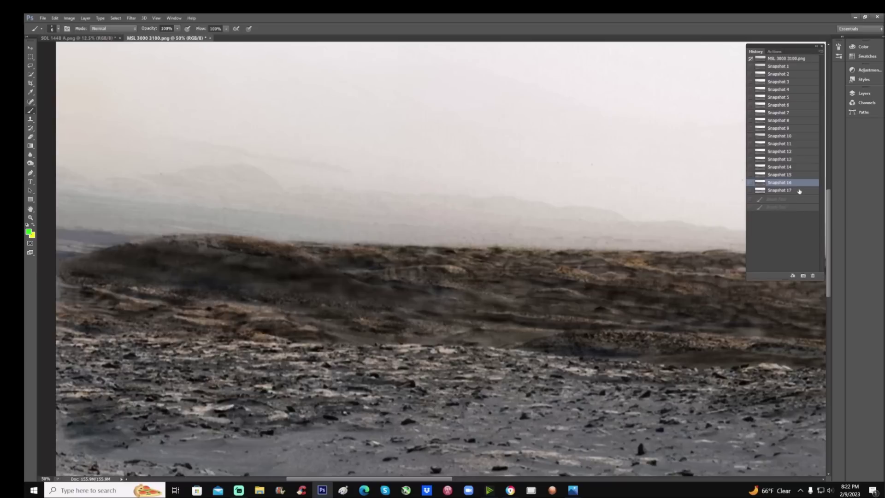
{"action": "left_click", "coordinate": [783, 190]}
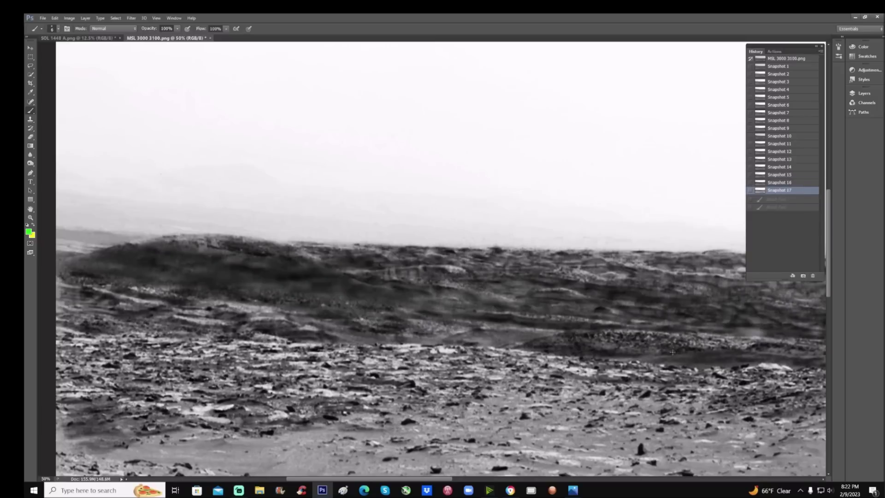
{"action": "left_click", "coordinate": [804, 186]}
{"action": "left_click_drag", "start_coordinate": [433, 479], "coordinate": [475, 480]}
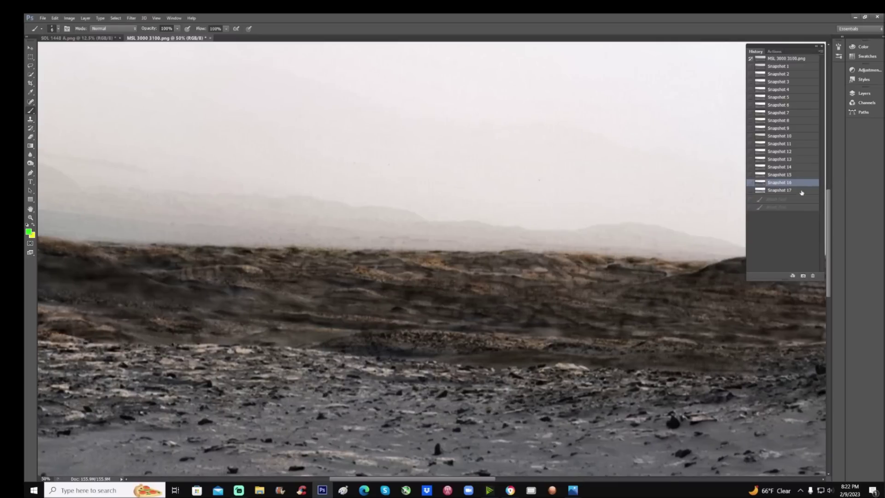
{"action": "left_click", "coordinate": [783, 189]}
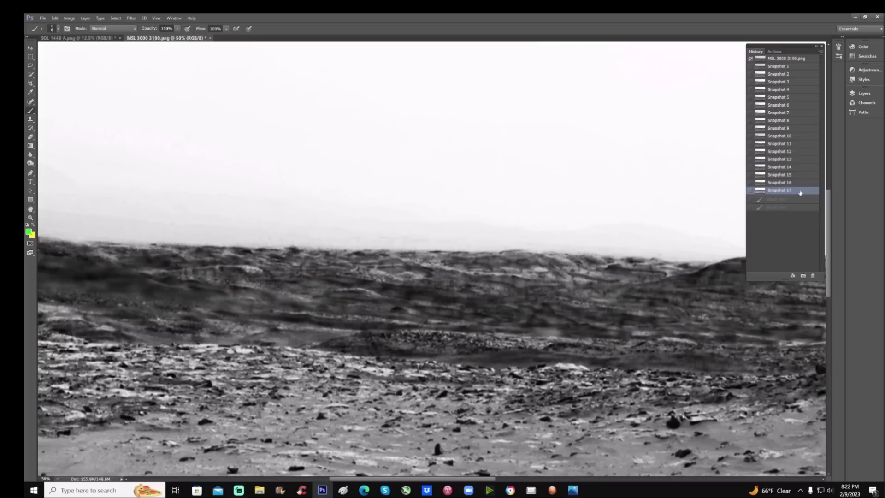
{"action": "left_click", "coordinate": [790, 184]}
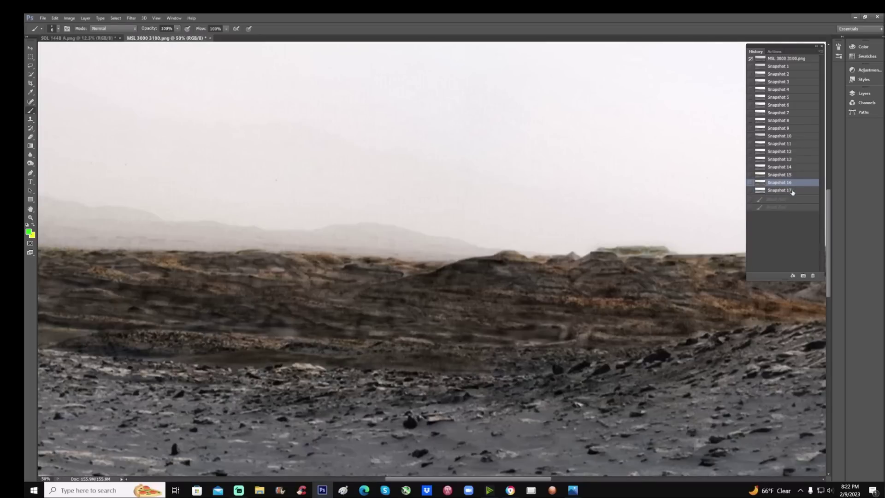
- Circle the formation at the peaked hill's foot in green on Snapshot 17, outline it with an arrow inside, and restore Snapshot 16
{"action": "left_click", "coordinate": [791, 190]}
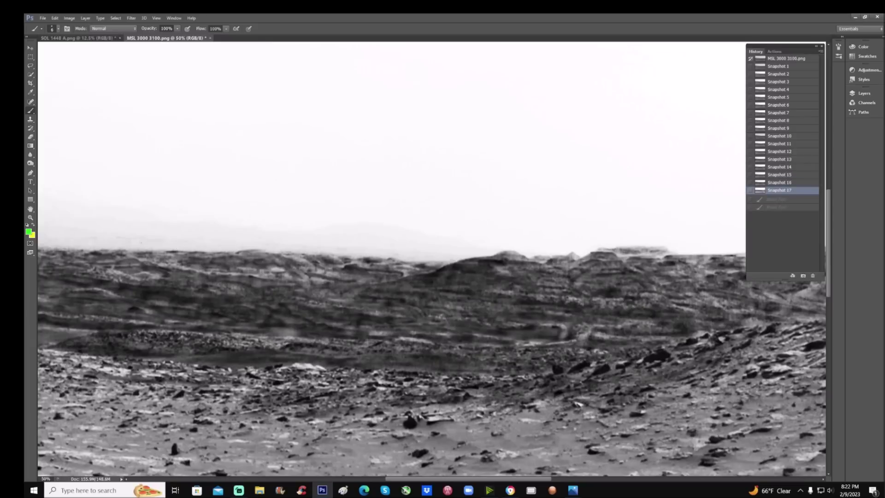
{"action": "mouse_move", "coordinate": [565, 312]}
{"action": "left_mouse_down"}
{"action": "mouse_move", "coordinate": [563, 363]}
{"action": "mouse_move", "coordinate": [555, 307]}
{"action": "mouse_move", "coordinate": [554, 326]}
{"action": "mouse_move", "coordinate": [567, 339]}
{"action": "mouse_move", "coordinate": [542, 332]}
{"action": "mouse_move", "coordinate": [553, 341]}
{"action": "left_mouse_up"}
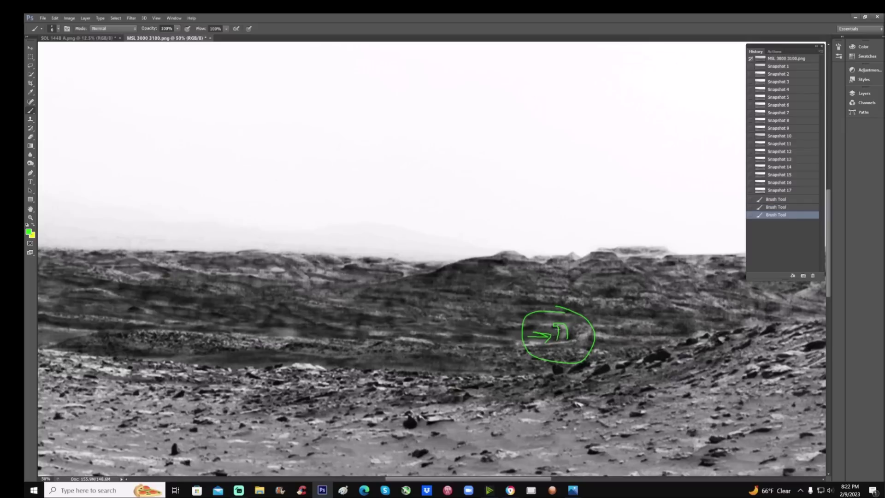
{"action": "left_click", "coordinate": [795, 193]}
{"action": "left_click", "coordinate": [783, 183]}
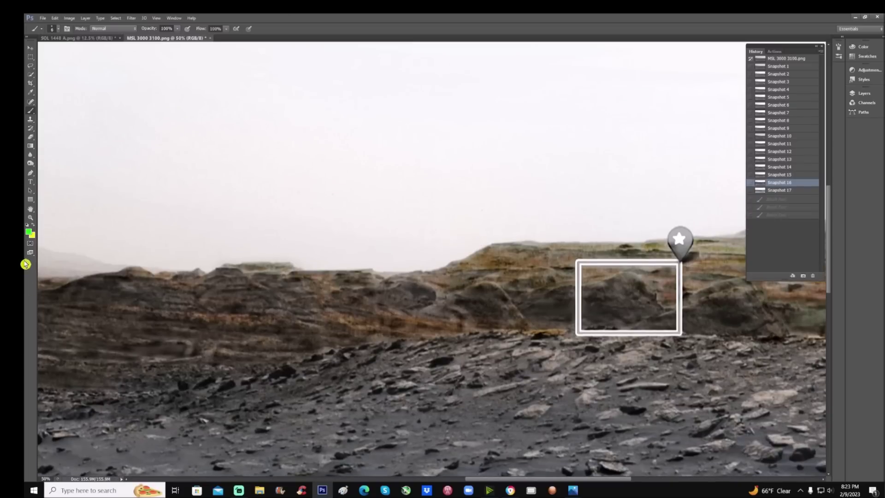
- Trace two parallel lines joined by short crossbars and the adjoining notched and curved shapes in green on the orange-brown slope
{"action": "left_click", "coordinate": [30, 217]}
{"action": "left_click_drag", "start_coordinate": [286, 241], "coordinate": [324, 229]}
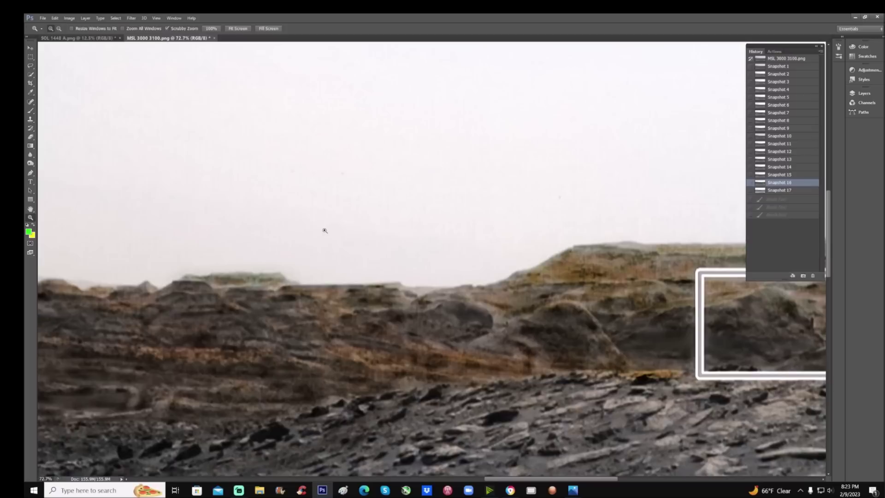
{"action": "left_click", "coordinate": [31, 111]}
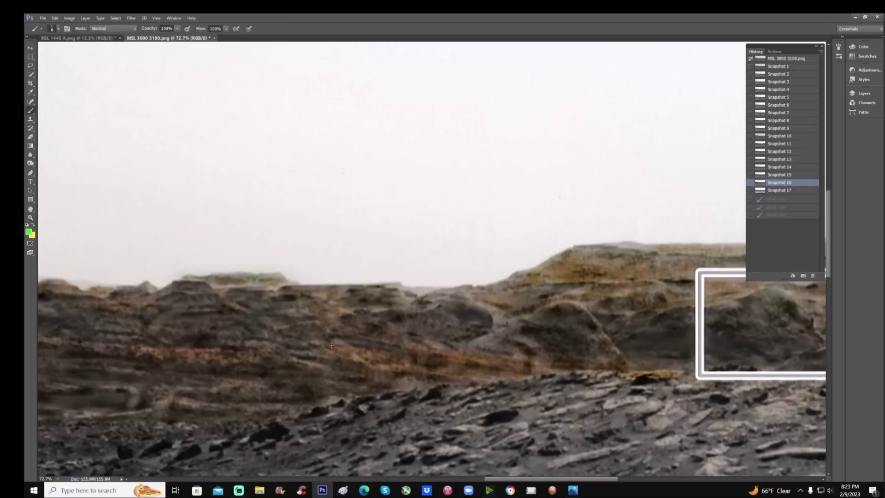
{"action": "left_click_drag", "start_coordinate": [351, 344], "coordinate": [403, 353]}
{"action": "mouse_move", "coordinate": [349, 335]}
{"action": "left_mouse_down"}
{"action": "mouse_move", "coordinate": [398, 345]}
{"action": "mouse_move", "coordinate": [370, 342]}
{"action": "mouse_move", "coordinate": [414, 352]}
{"action": "mouse_move", "coordinate": [414, 362]}
{"action": "mouse_move", "coordinate": [432, 354]}
{"action": "mouse_move", "coordinate": [476, 361]}
{"action": "mouse_move", "coordinate": [429, 363]}
{"action": "mouse_move", "coordinate": [463, 362]}
{"action": "mouse_move", "coordinate": [440, 356]}
{"action": "mouse_move", "coordinate": [466, 358]}
{"action": "left_mouse_up"}
{"action": "scroll", "coordinate": [461, 359], "scroll_direction": "down", "scroll_amount": 1}
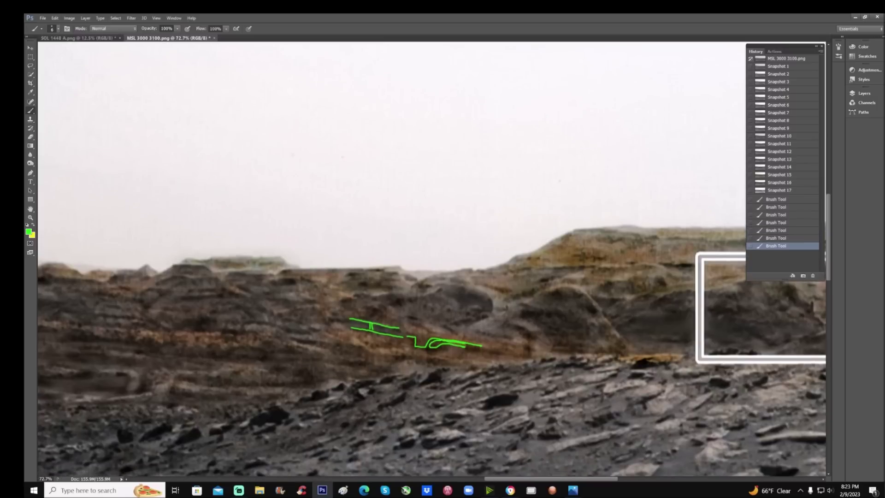
- Restore Snapshot 16 and compare the layered slope and hilltops with Snapshot 17
{"action": "left_click", "coordinate": [31, 217]}
{"action": "left_click_drag", "start_coordinate": [282, 248], "coordinate": [589, 355]}
{"action": "left_click", "coordinate": [799, 183]}
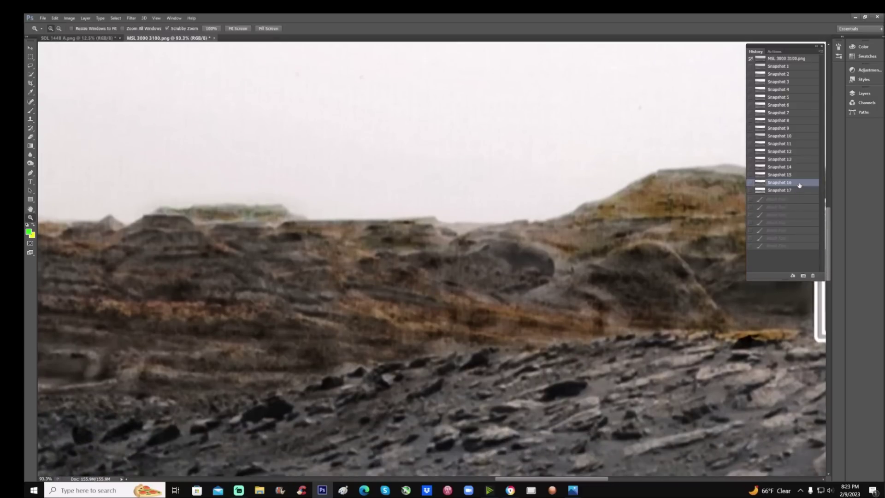
{"action": "left_click", "coordinate": [799, 190]}
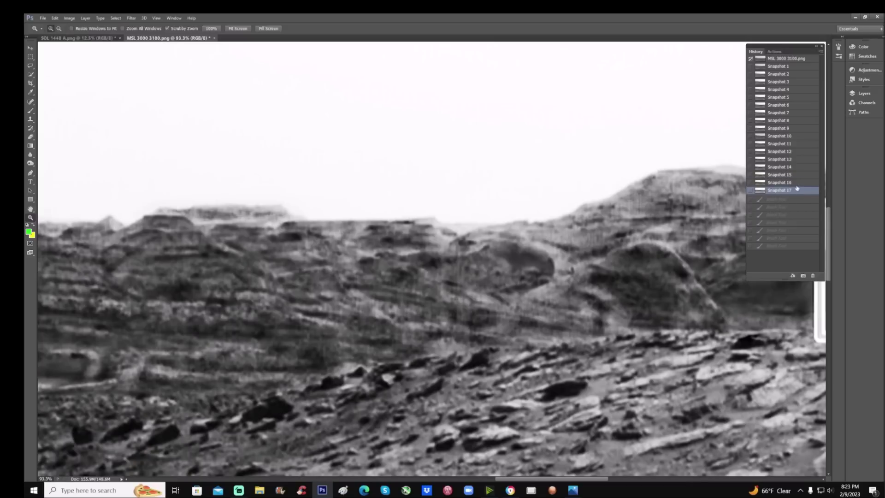
{"action": "left_click", "coordinate": [30, 111]}
{"action": "mouse_move", "coordinate": [535, 205]}
{"action": "left_mouse_down"}
{"action": "mouse_move", "coordinate": [420, 211]}
{"action": "mouse_move", "coordinate": [534, 328]}
{"action": "mouse_move", "coordinate": [526, 198]}
{"action": "mouse_move", "coordinate": [496, 197]}
{"action": "left_mouse_up"}
{"action": "mouse_move", "coordinate": [158, 196]}
{"action": "left_mouse_down"}
{"action": "mouse_move", "coordinate": [110, 242]}
{"action": "mouse_move", "coordinate": [196, 195]}
{"action": "left_mouse_up"}
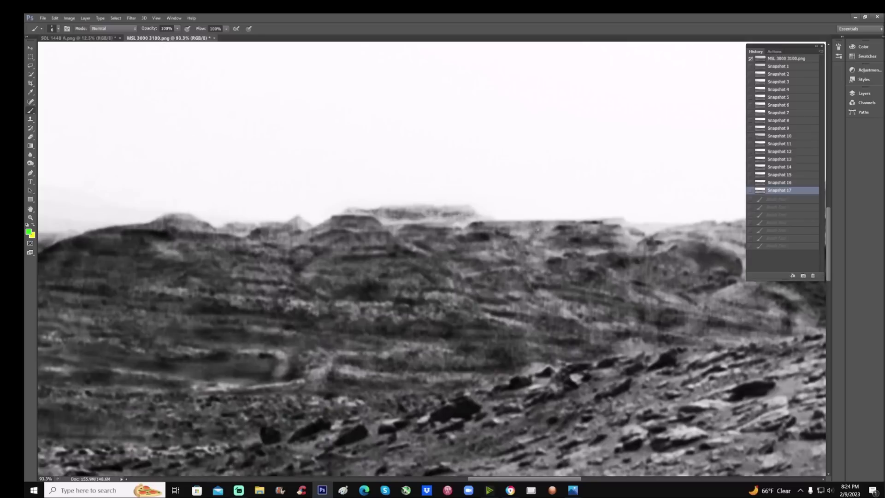
- Compare the wide ridge between the long mound and the peaked hill in Snapshots 16 and 17, ending on Snapshot 17
{"action": "key", "text": "ctrl+minus"}
{"action": "left_click_drag", "start_coordinate": [461, 475], "coordinate": [374, 475]}
{"action": "key", "text": "ctrl+plus"}
{"action": "key", "text": "ctrl+minus"}
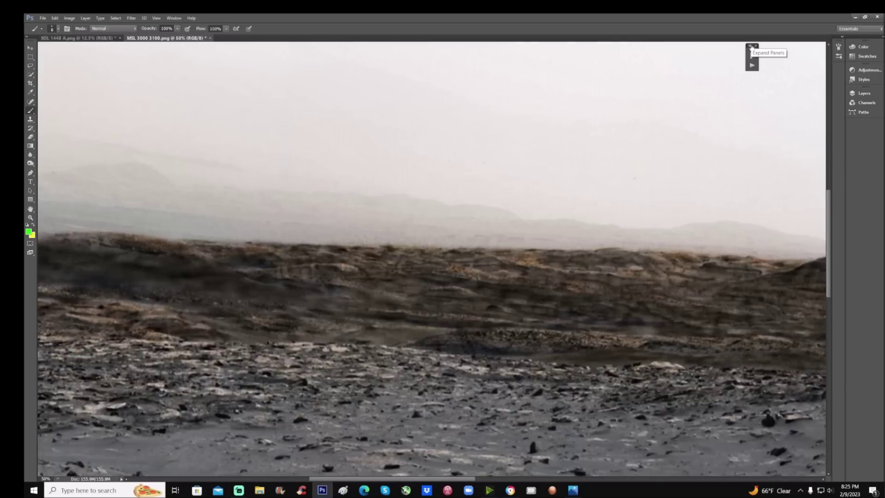
{"action": "left_click", "coordinate": [750, 46]}
{"action": "left_click", "coordinate": [779, 175]}
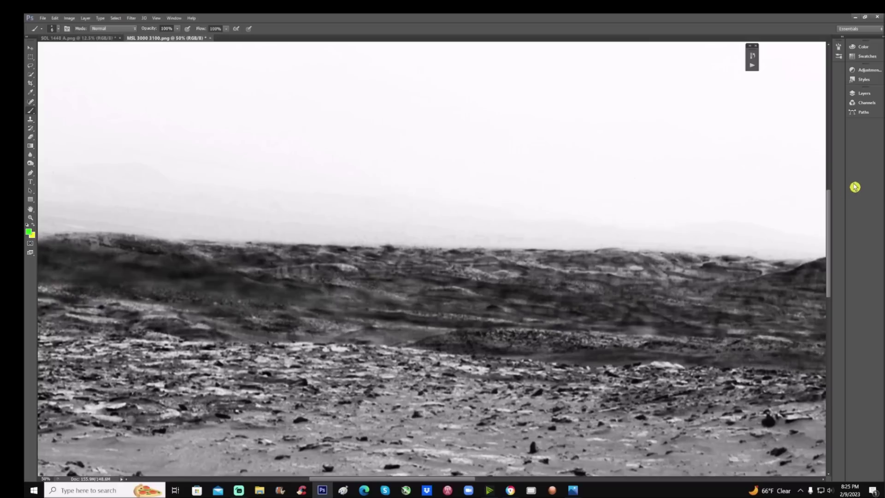